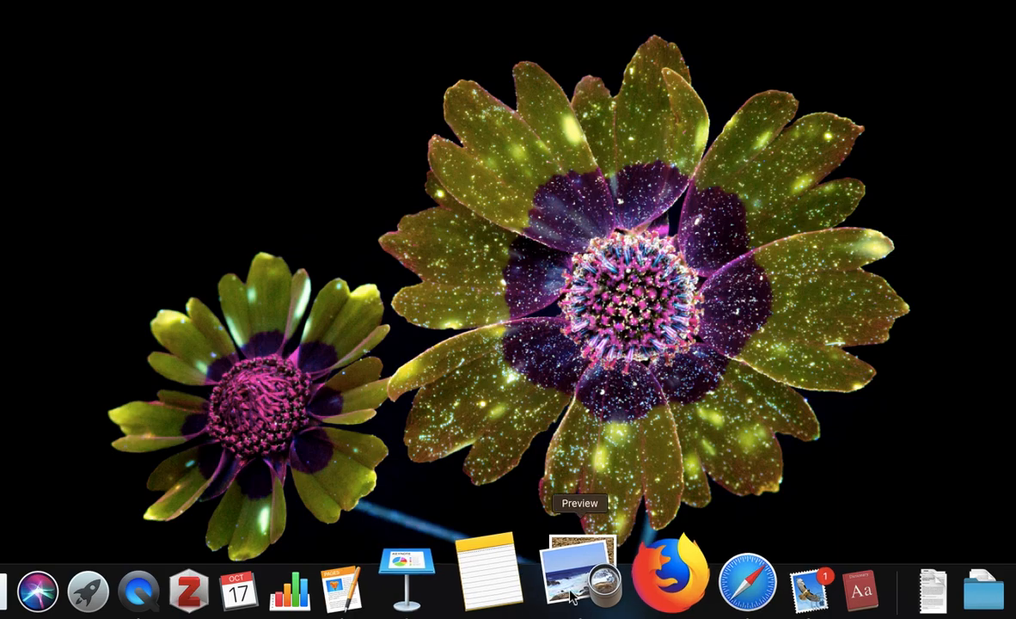
Step: Switch to Preview and bring the ENG104A.S2.EvaluatingResourcesChecklist.pdf document to the front
click(571, 596)
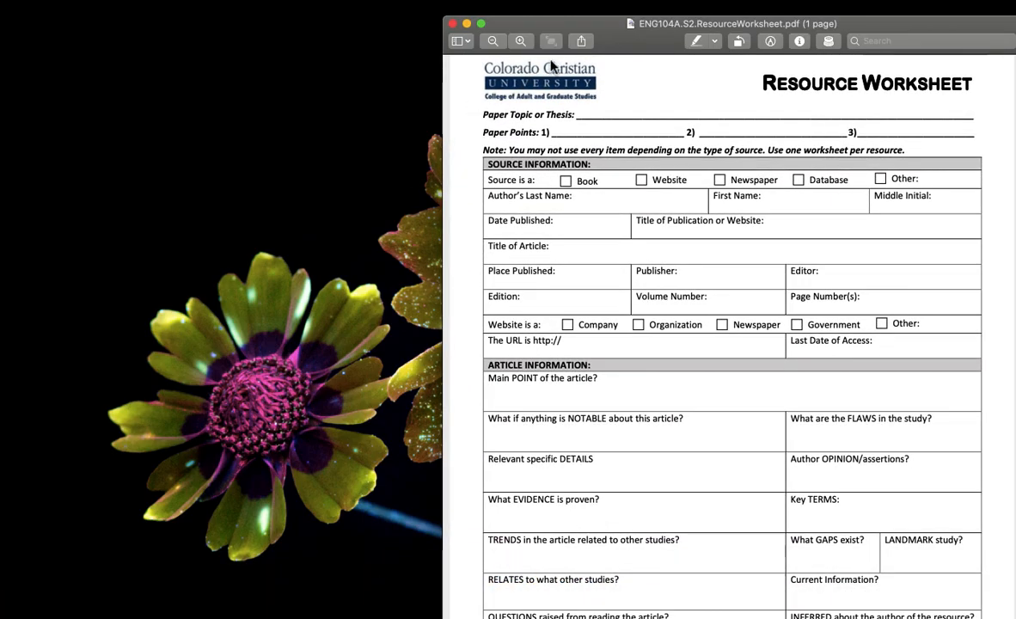
click(270, 3)
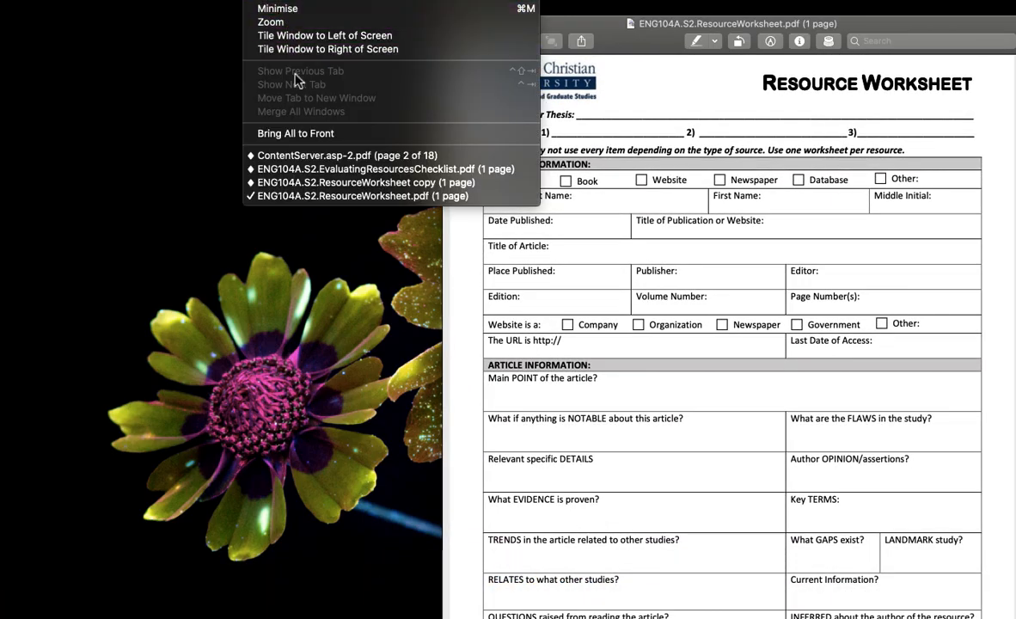
click(302, 169)
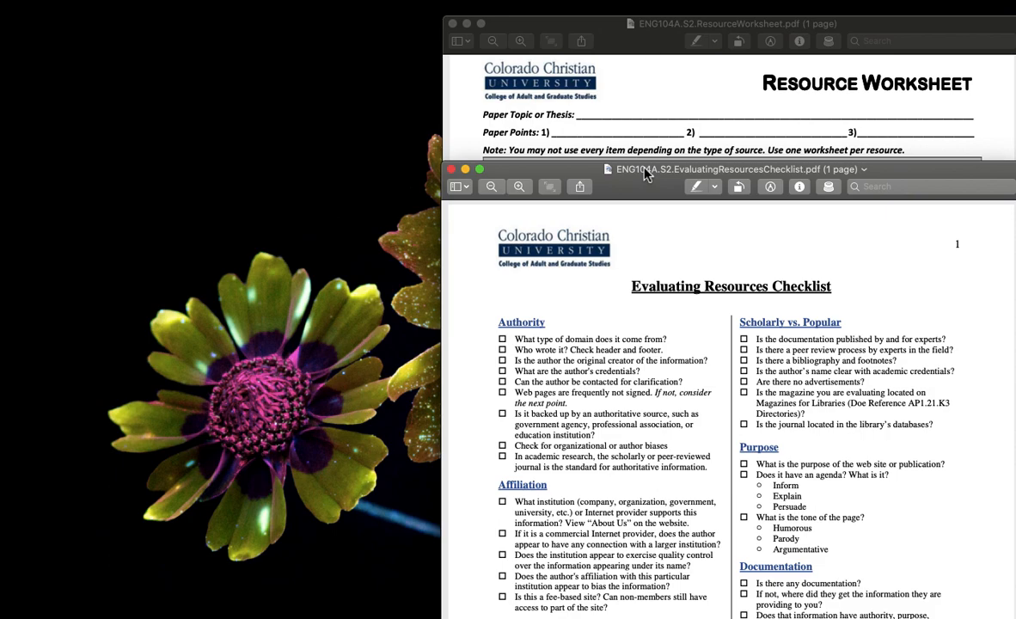
Step: Switch to Safari and open the articles saved in the Adult Education custom folder on EBSCOhost
click(677, 593)
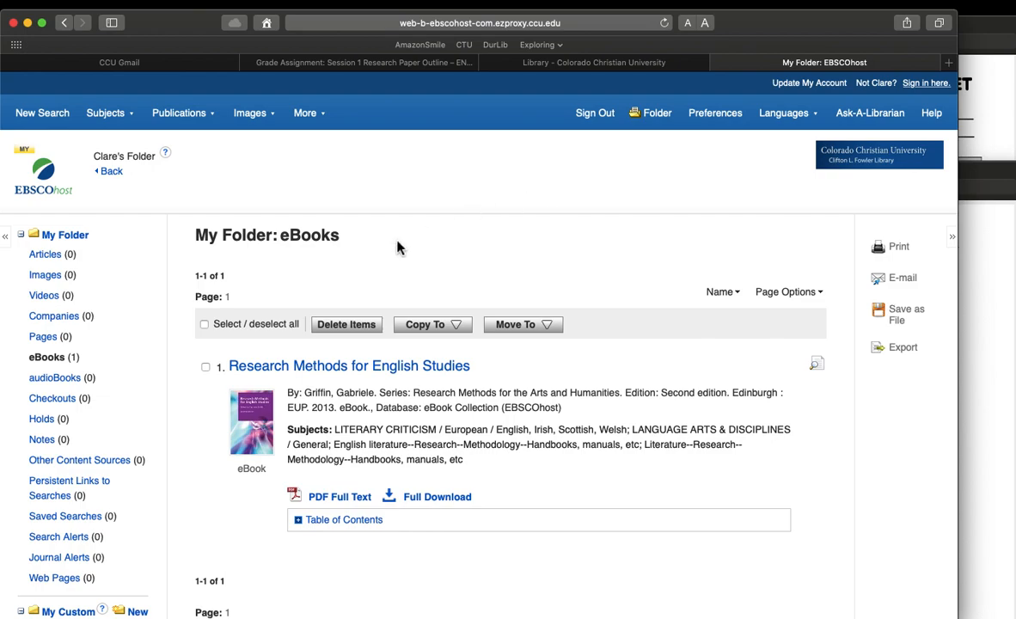
scroll(149, 447, down, 6)
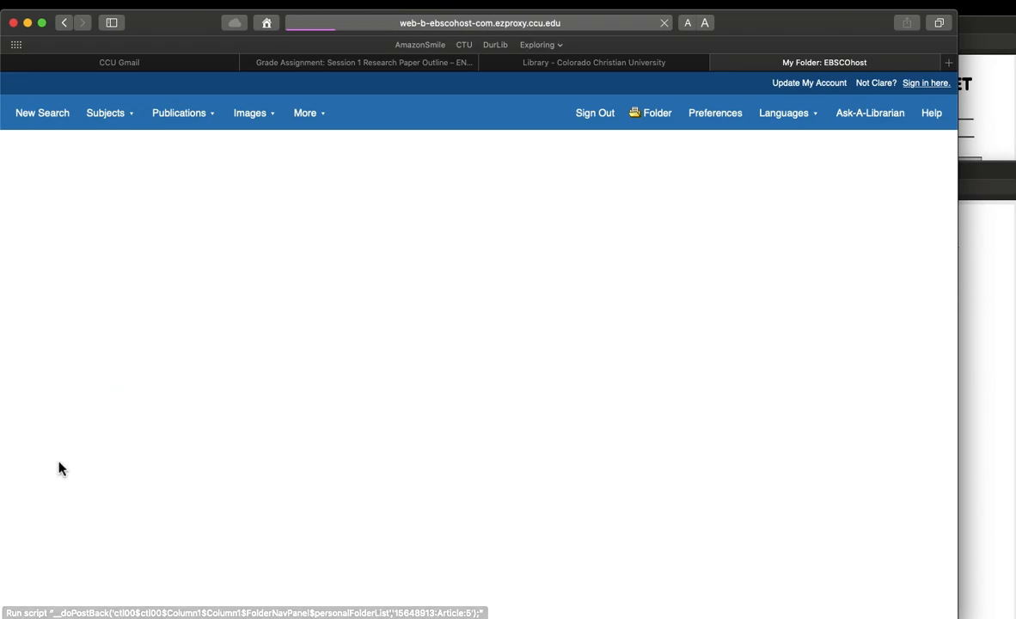
scroll(540, 424, down, 2)
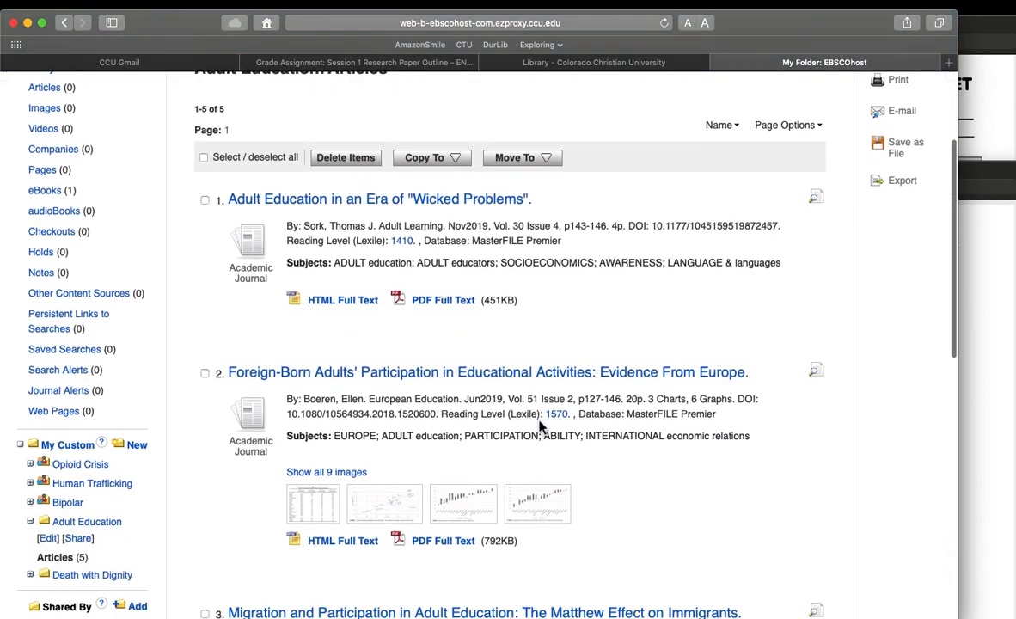
Step: Review the titles and source details of the articles saved in the Adult Education folder
scroll(541, 455, down, 2)
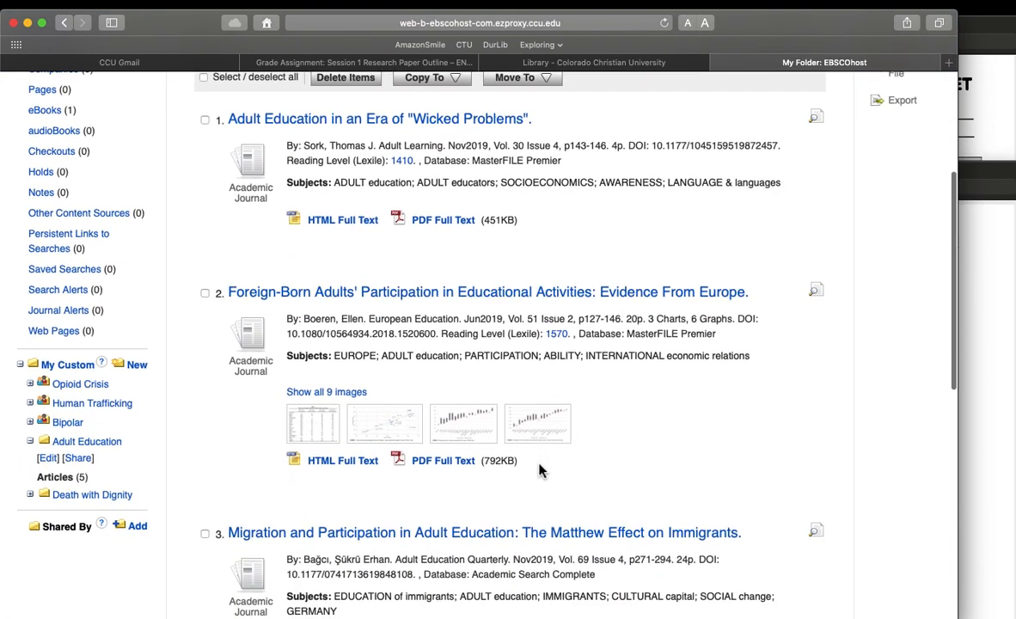
scroll(540, 470, down, 1)
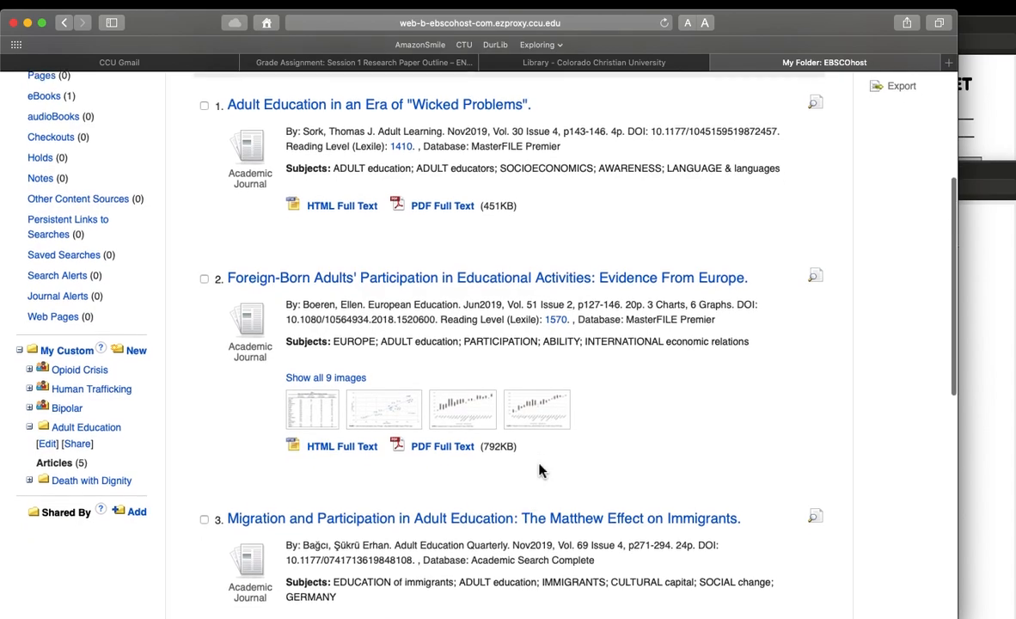
scroll(540, 470, up, 2)
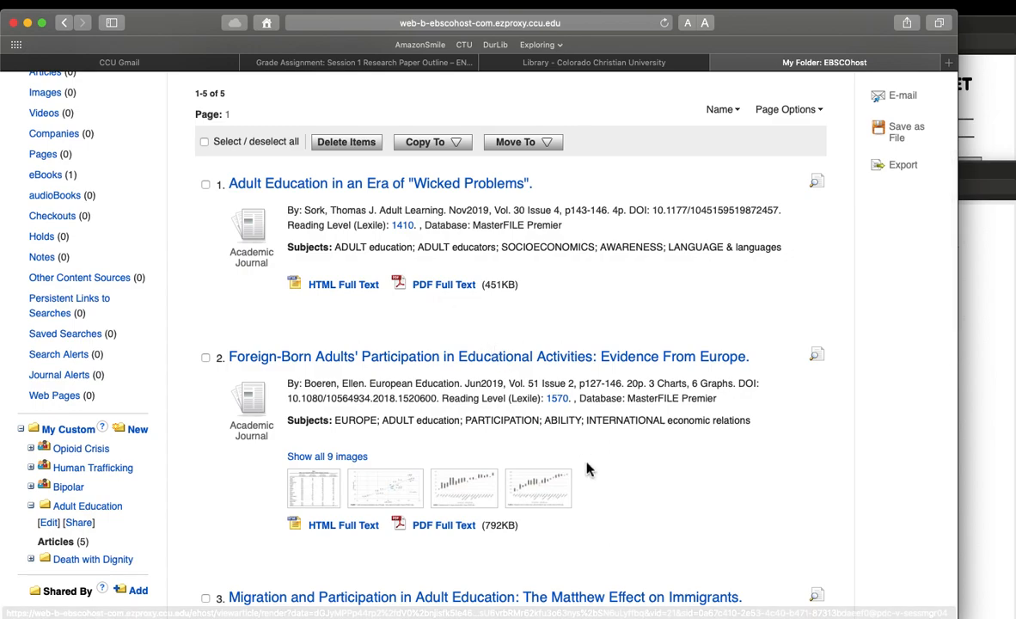
scroll(587, 529, down, 3)
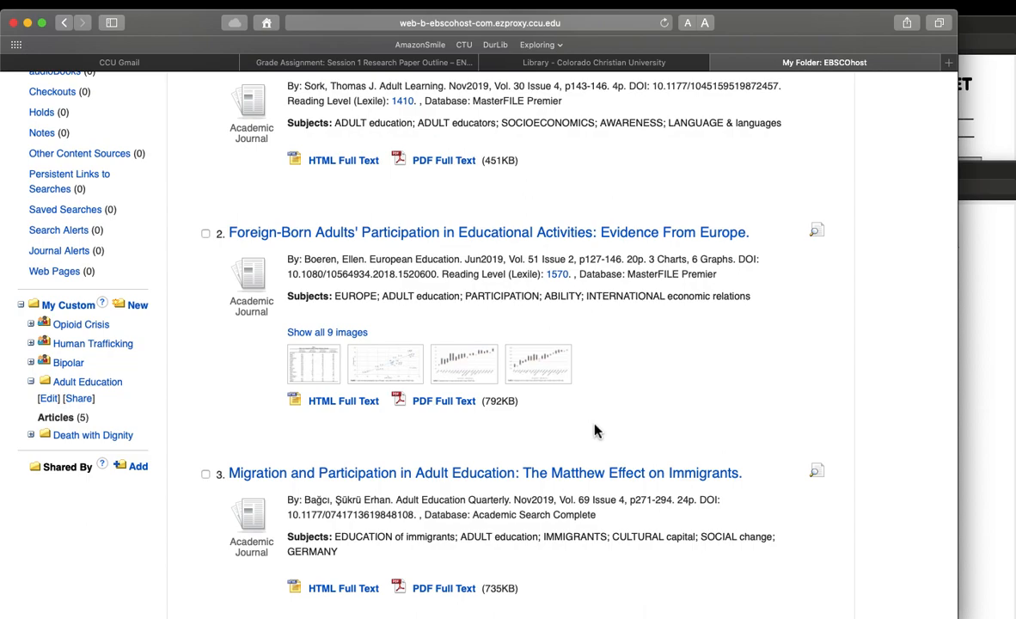
scroll(573, 497, down, 3)
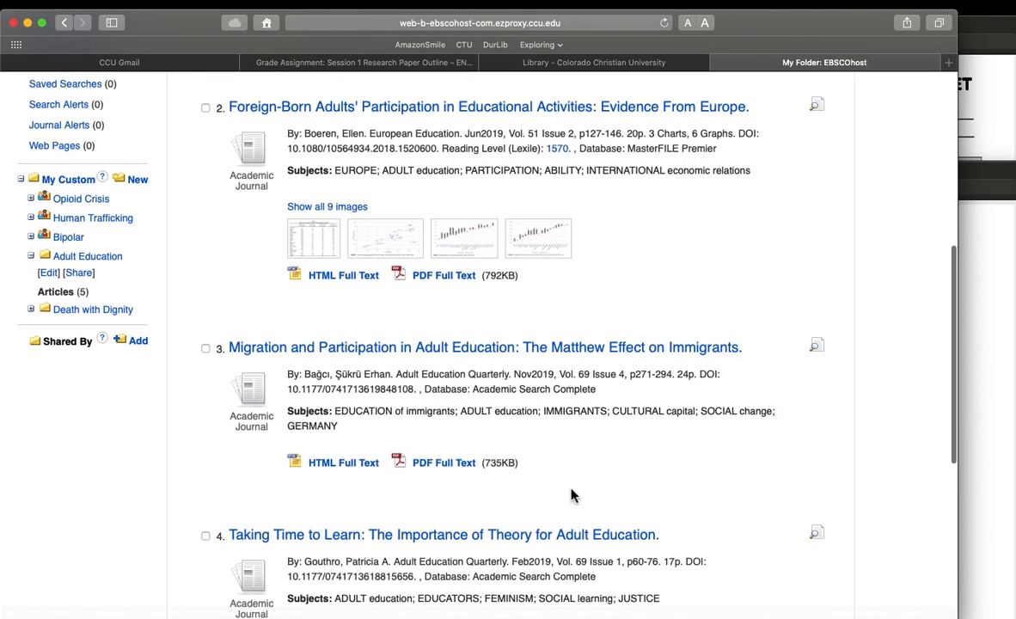
scroll(573, 495, down, 1)
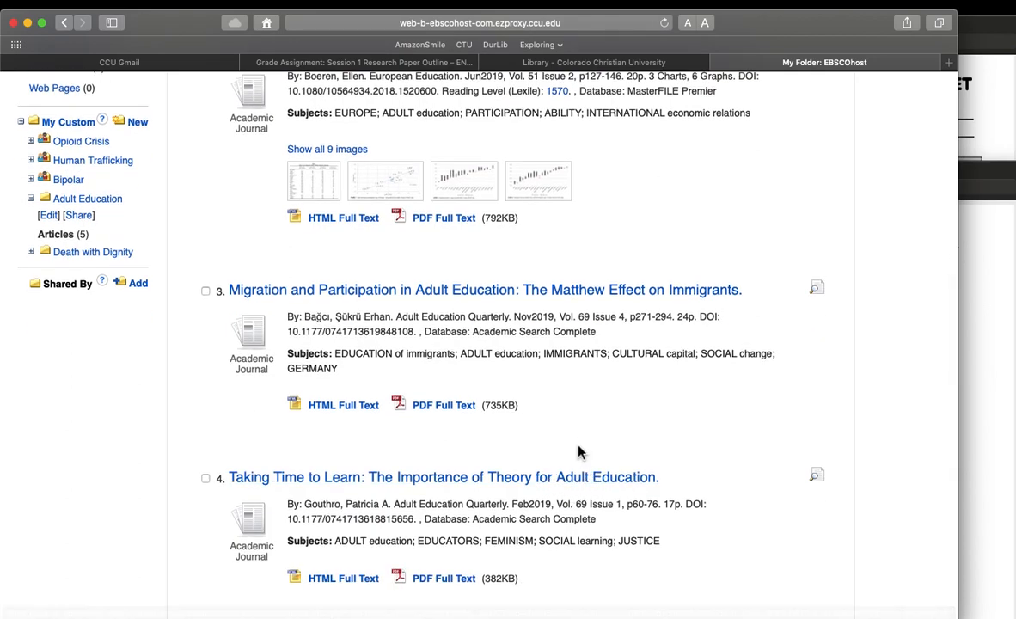
scroll(580, 516, down, 2)
scroll(579, 447, down, 2)
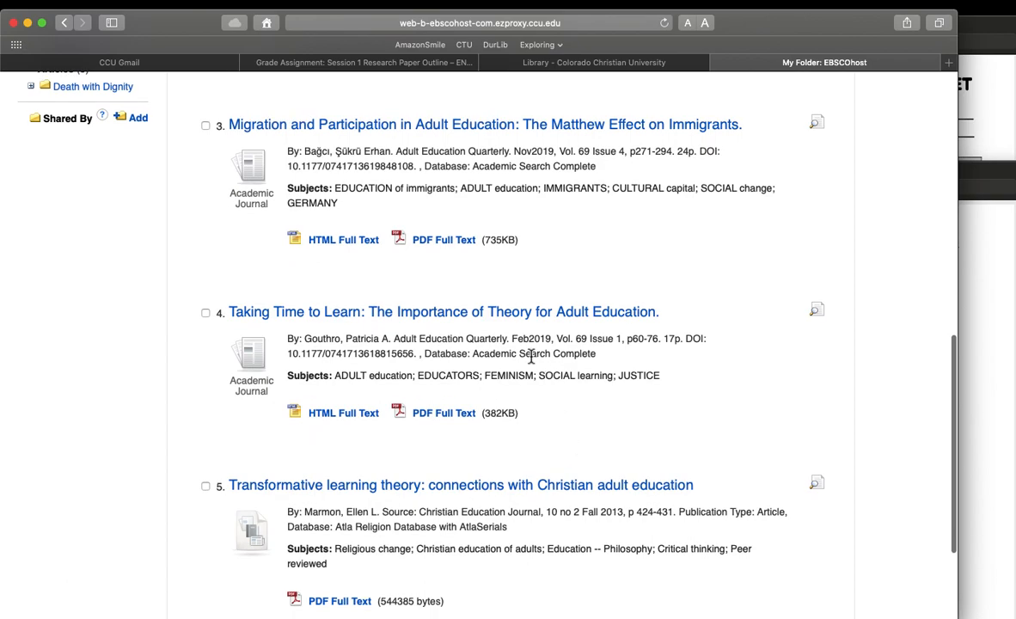
Step: Open the PDF full text of the article "Taking Time to Learn: The Importance of Theory for Adult Education."
click(518, 327)
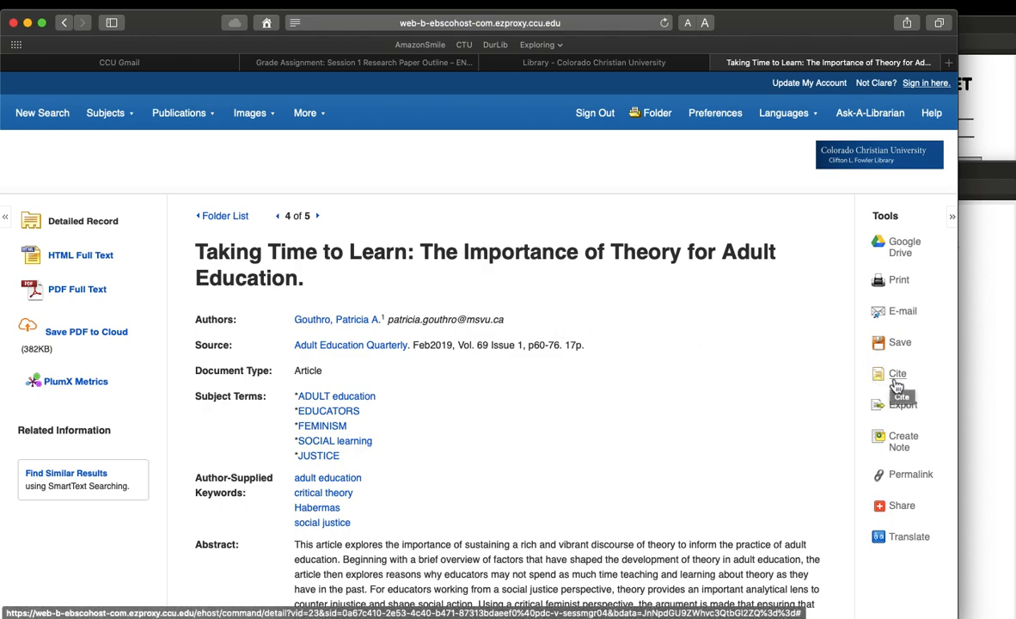
click(89, 290)
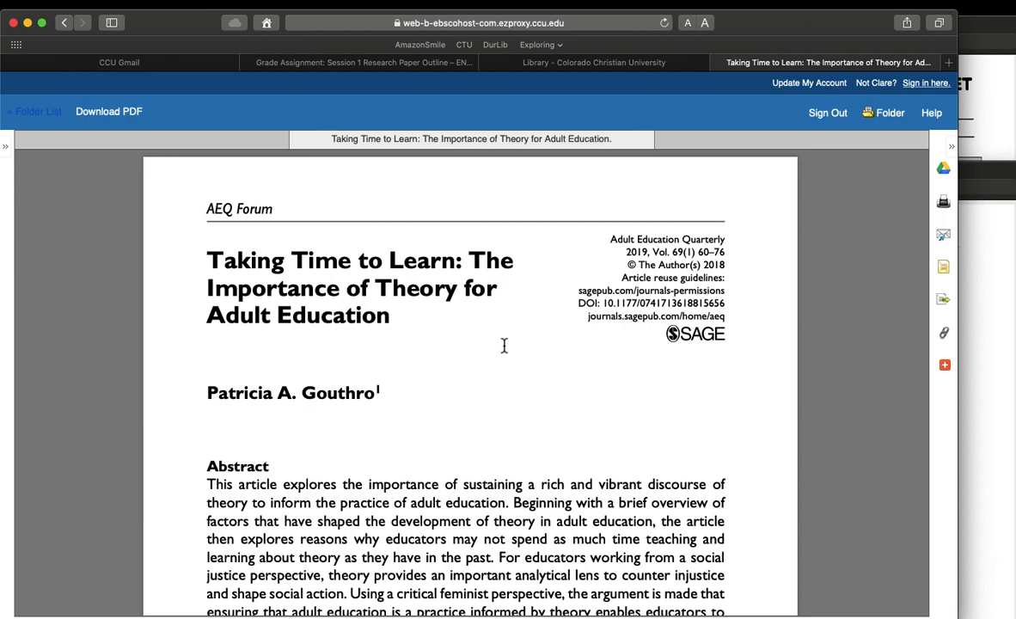
Step: Check the recent files in the Downloads folder and close the listing
mouse_move(435, 544)
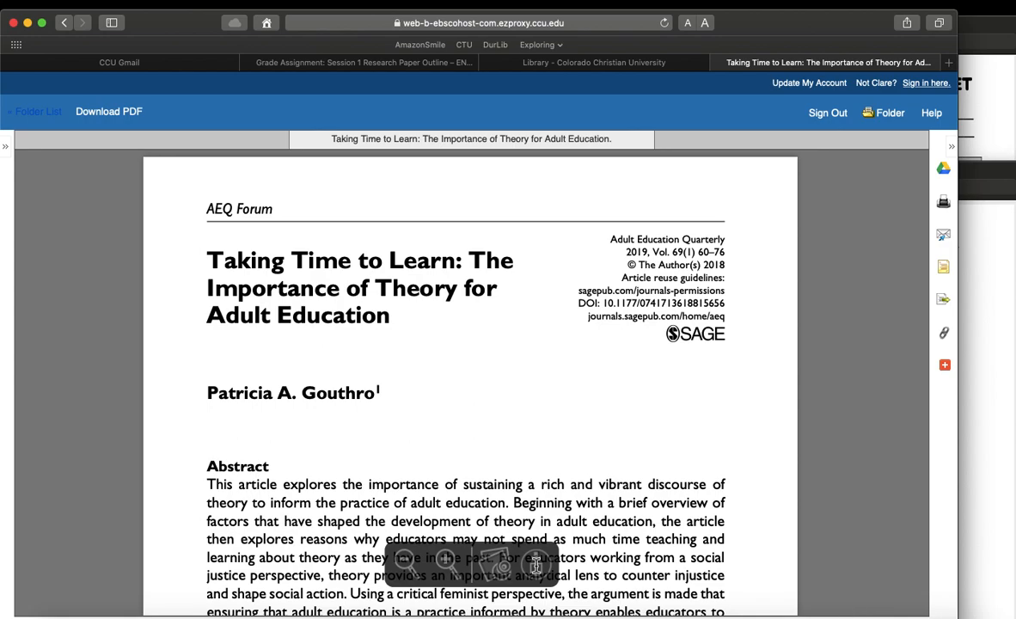
mouse_move(799, 612)
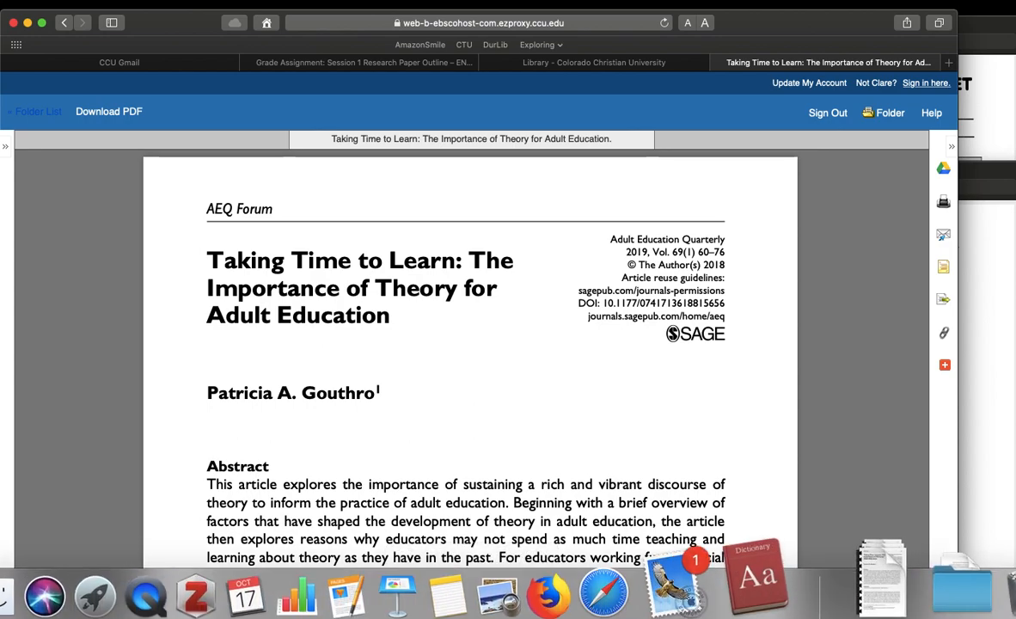
click(843, 592)
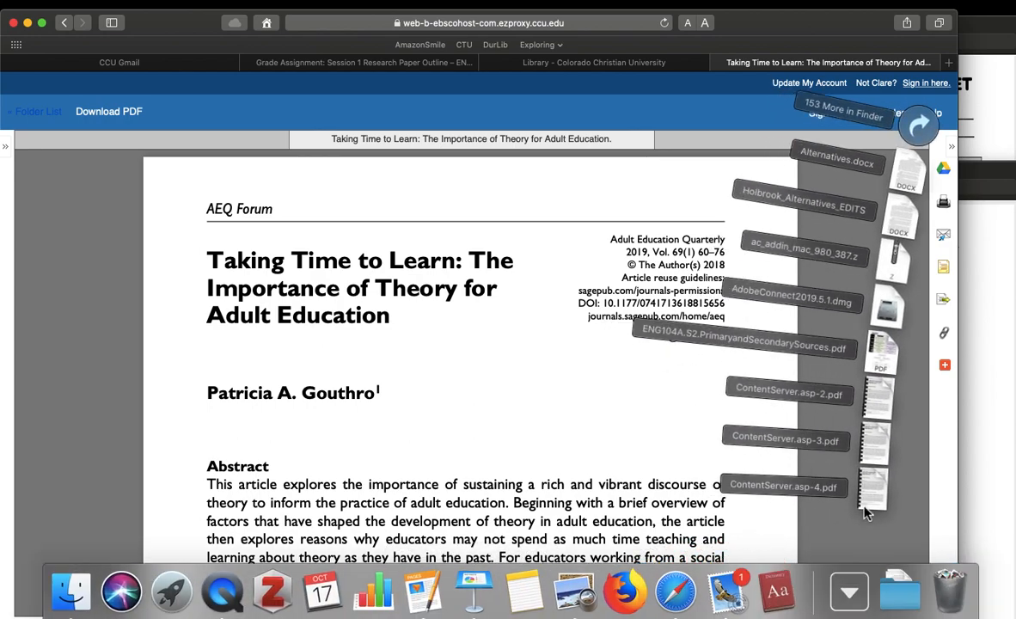
click(495, 431)
mouse_move(498, 530)
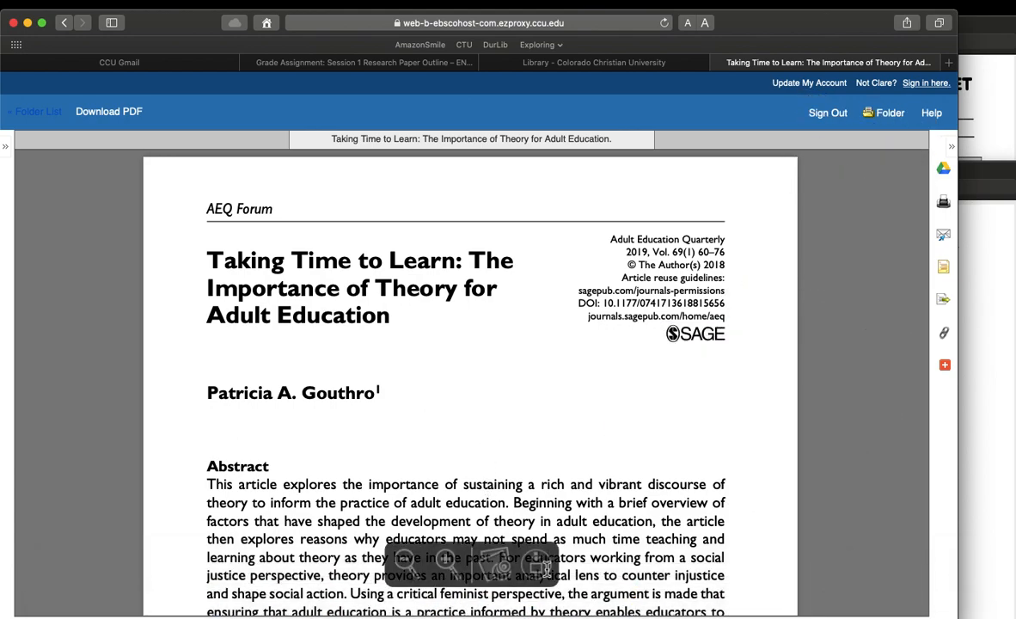
Step: Show the article's citation formats and locate the APA reference
click(946, 270)
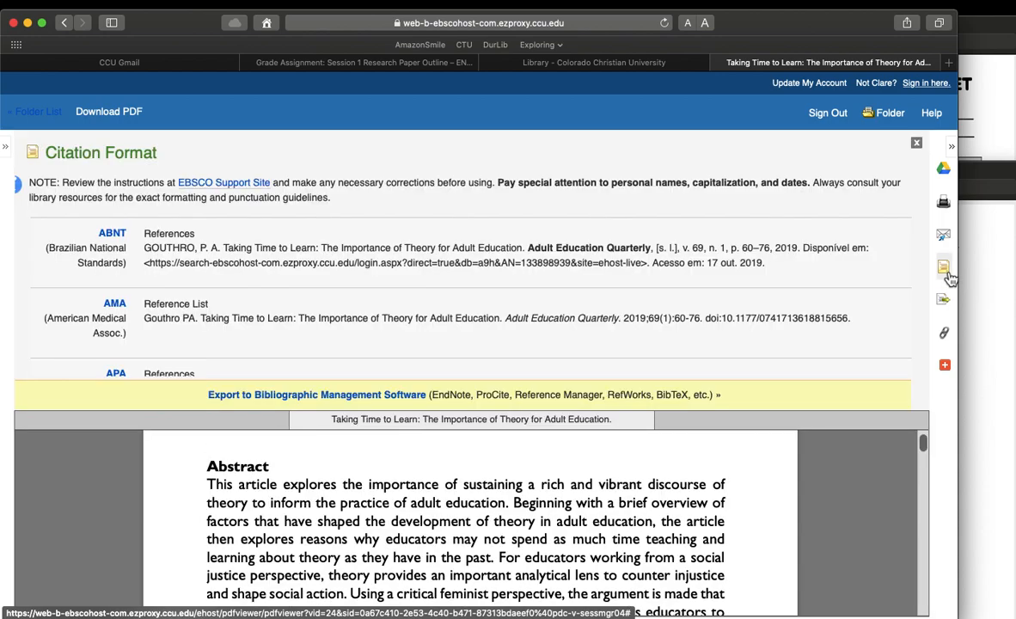
scroll(528, 292, down, 3)
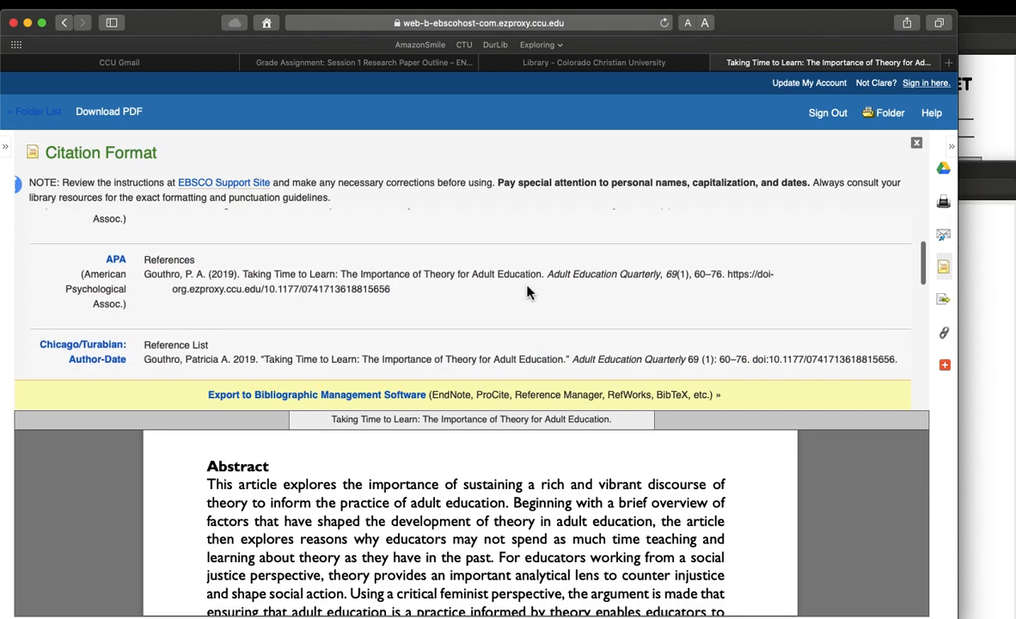
scroll(528, 292, down, 1)
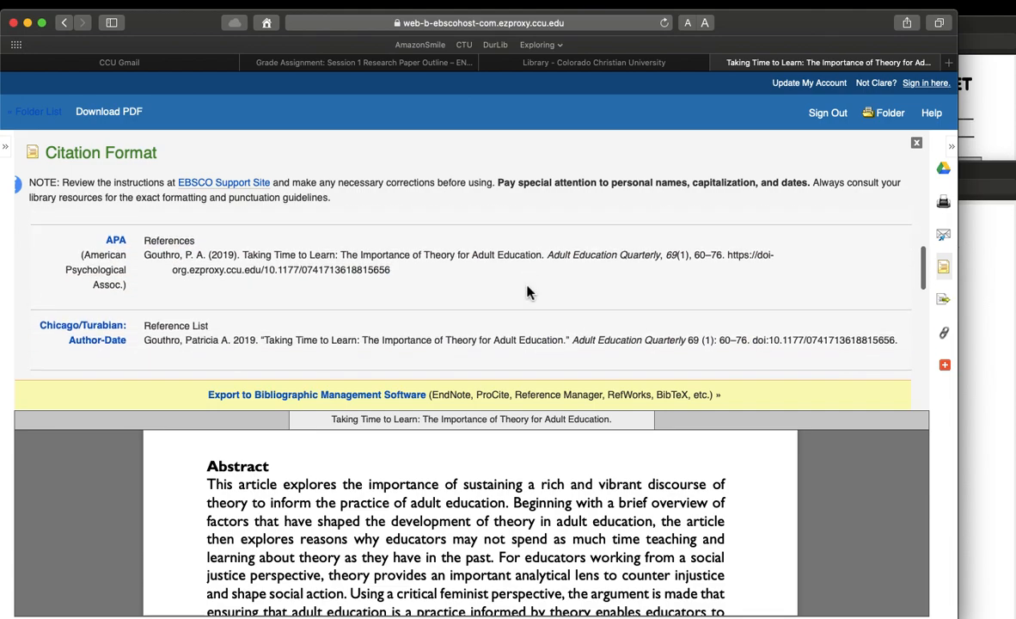
Step: Switch to Preview, close the blank ENG104A.S2.ResourceWorksheet.pdf and bring up the filled-in ENG104A.S2.ResourceWorksheet copy
click(987, 101)
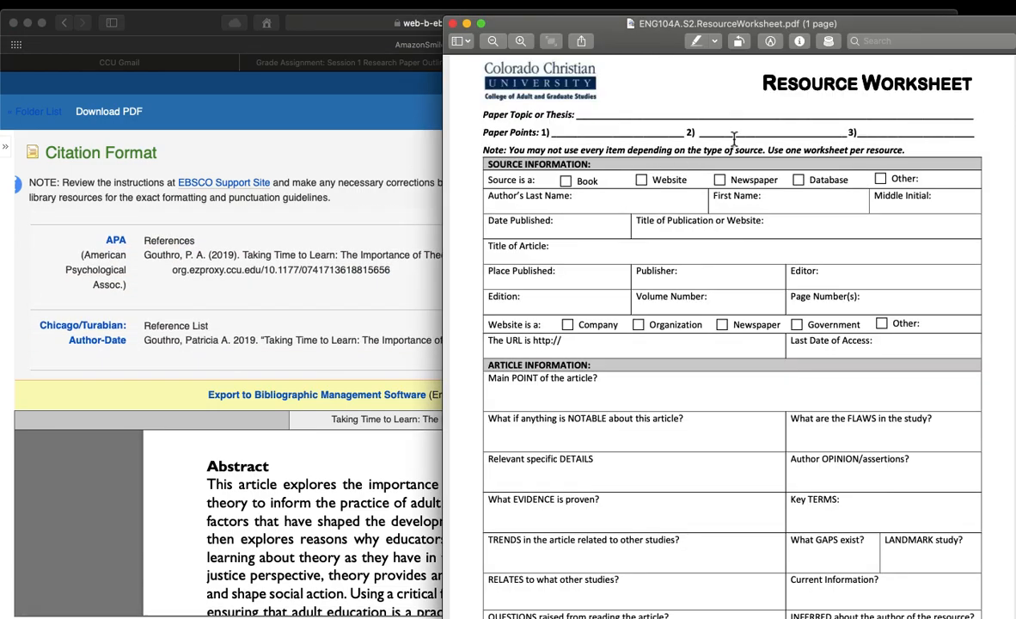
scroll(705, 198, up, 1)
scroll(696, 206, down, 3)
scroll(696, 206, up, 3)
click(453, 24)
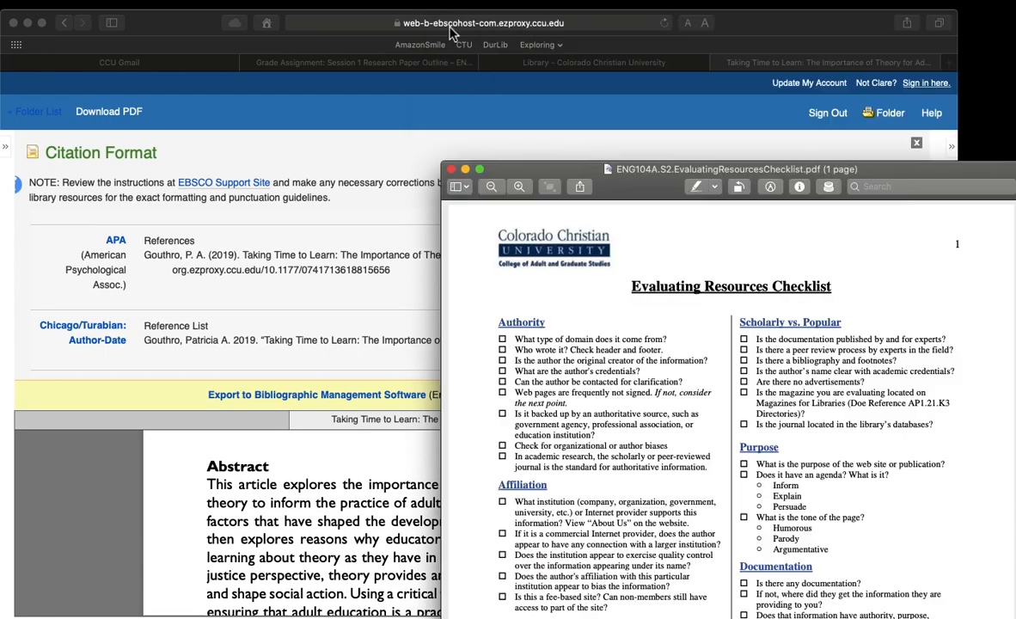
click(272, 5)
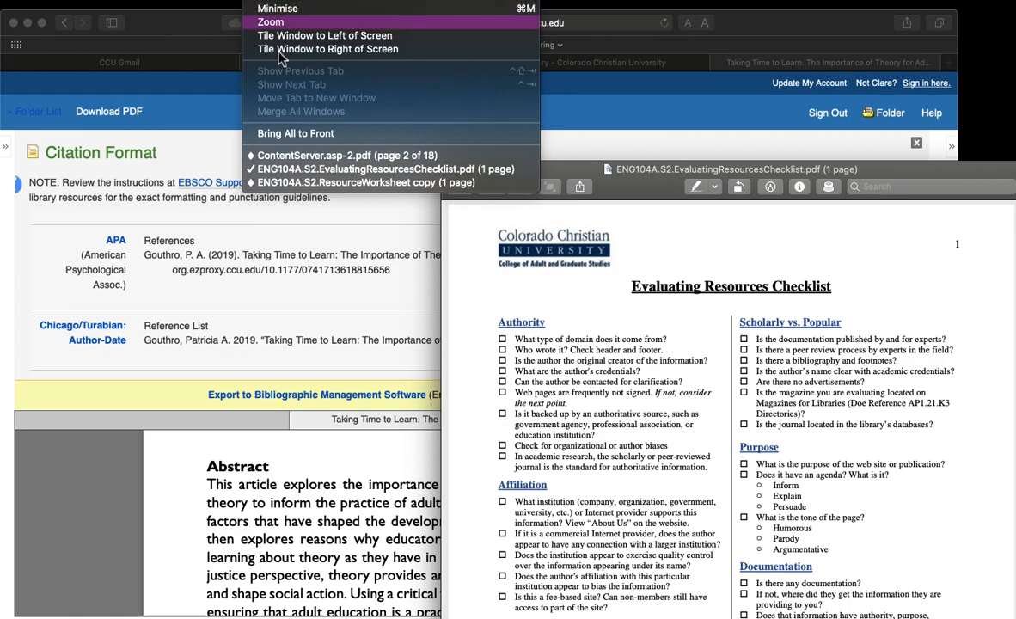
click(303, 185)
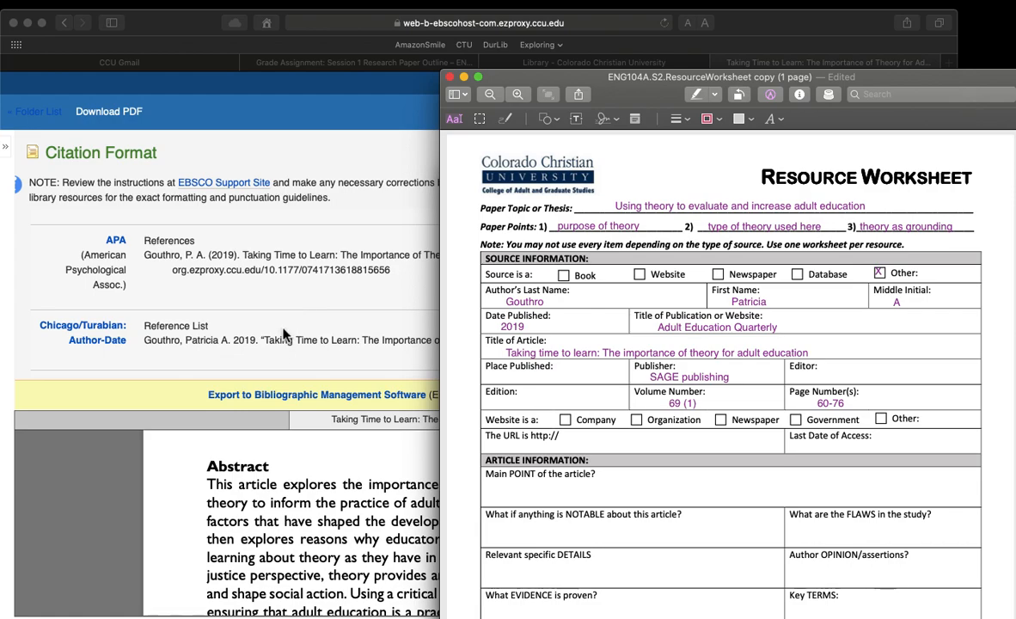
Step: Switch to Safari and select the article's complete APA reference in the citation list
scroll(284, 333, up, 1)
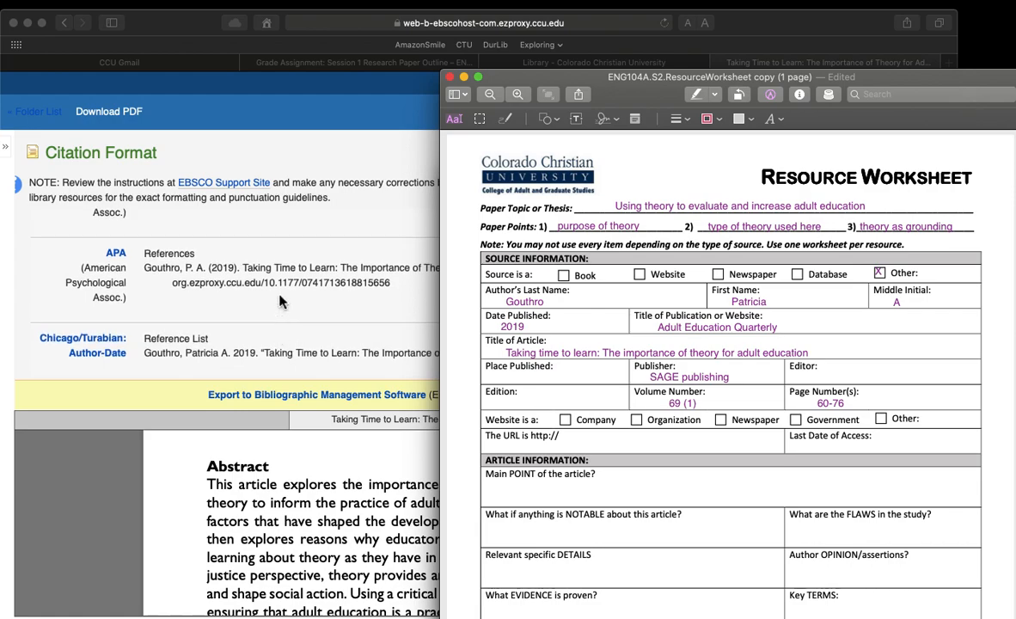
click(275, 295)
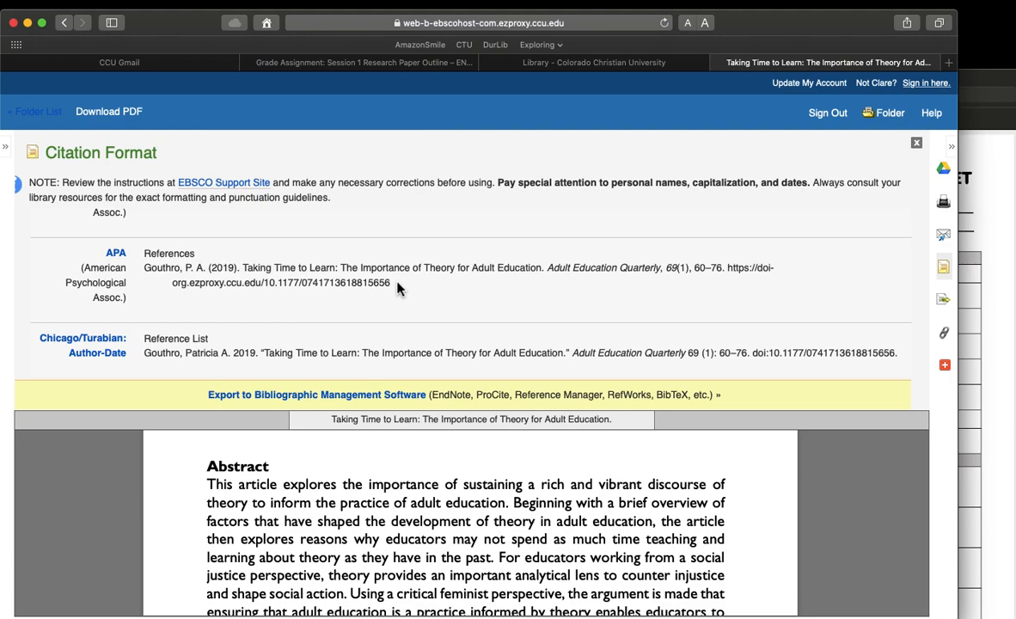
drag(397, 288, 144, 270)
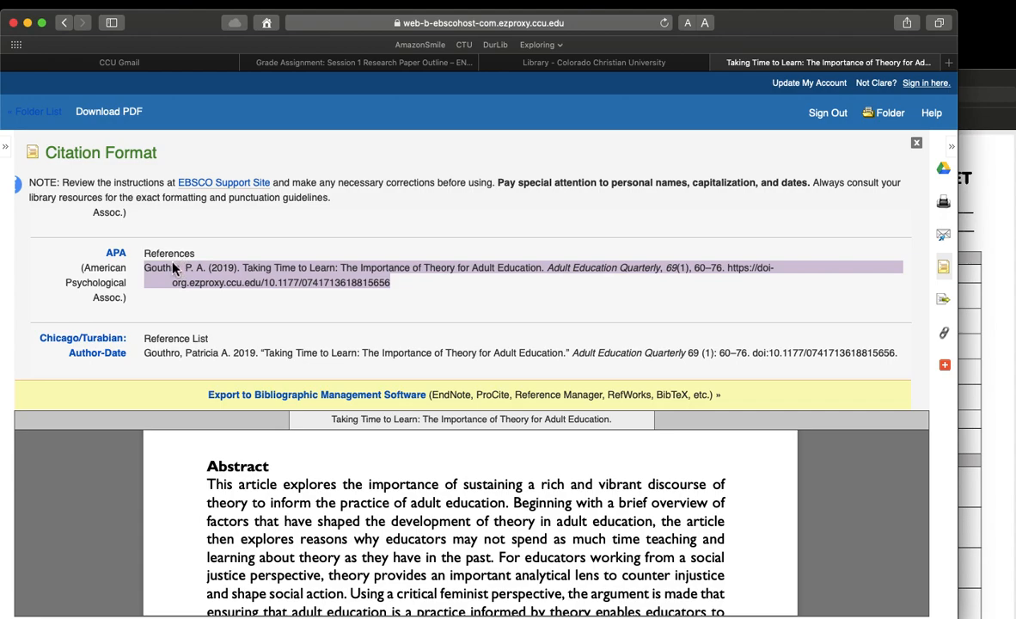
scroll(188, 303, down, 1)
scroll(189, 304, down, 1)
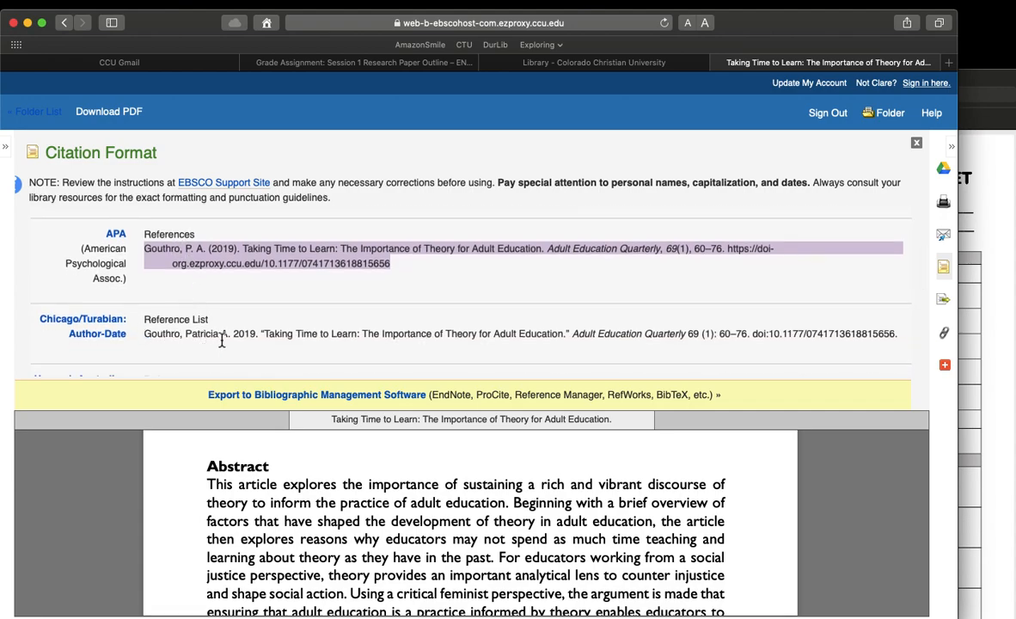
Step: Return to the filled-in resource worksheet in Preview and minimise the Safari window
click(984, 292)
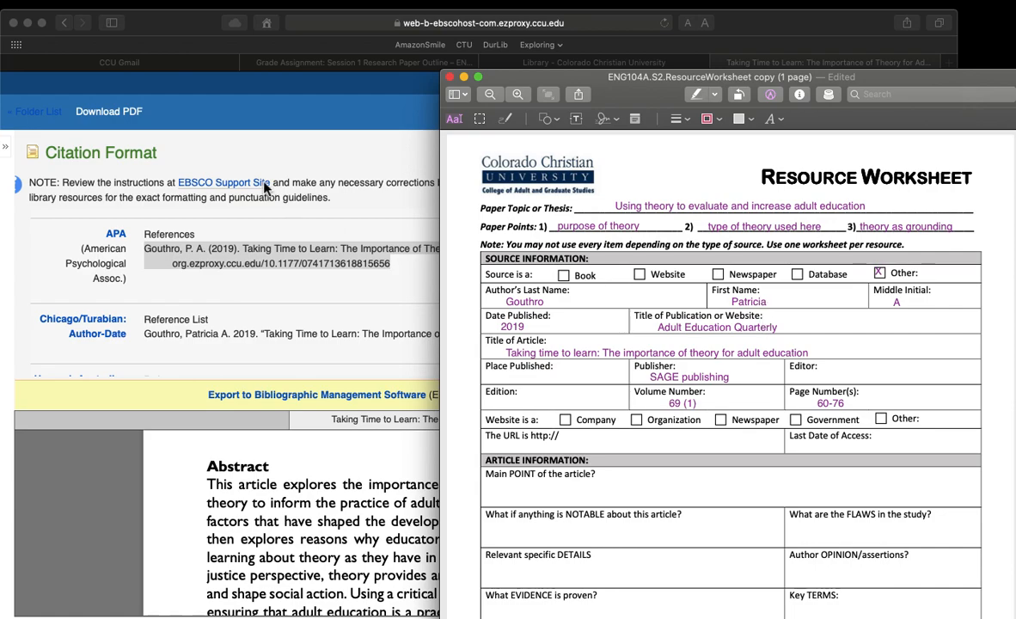
click(27, 23)
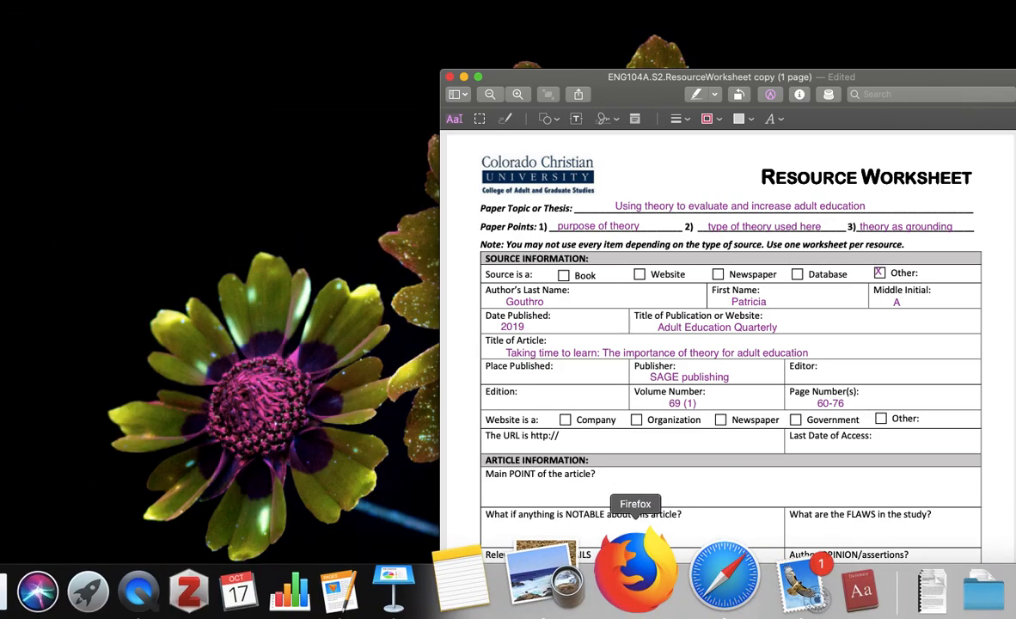
Step: Bring the annotated article ContentServer.asp-2.pdf to the front and go to its first page
click(279, 0)
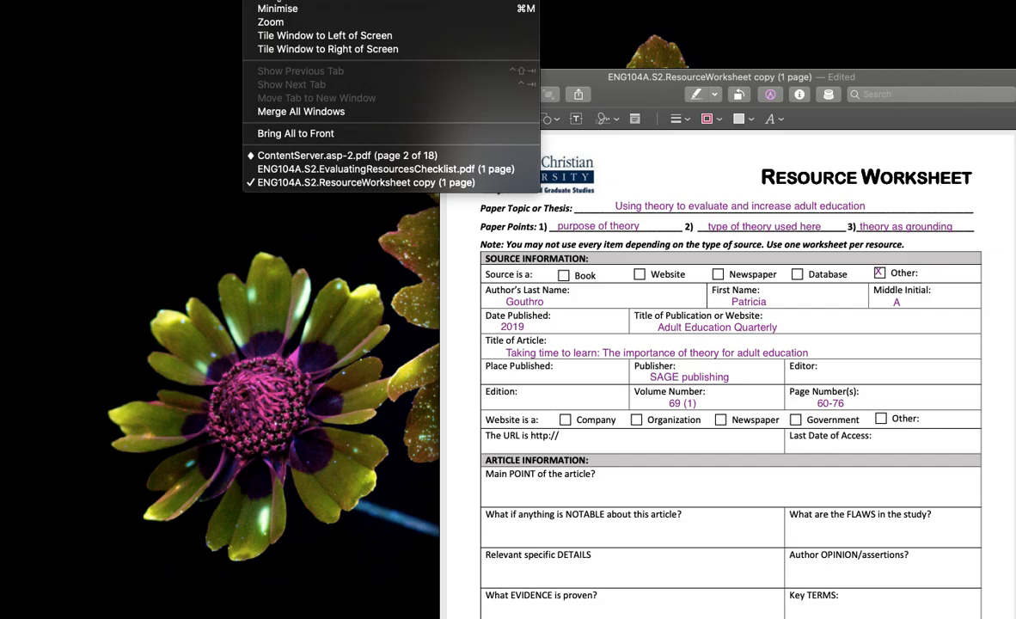
click(280, 155)
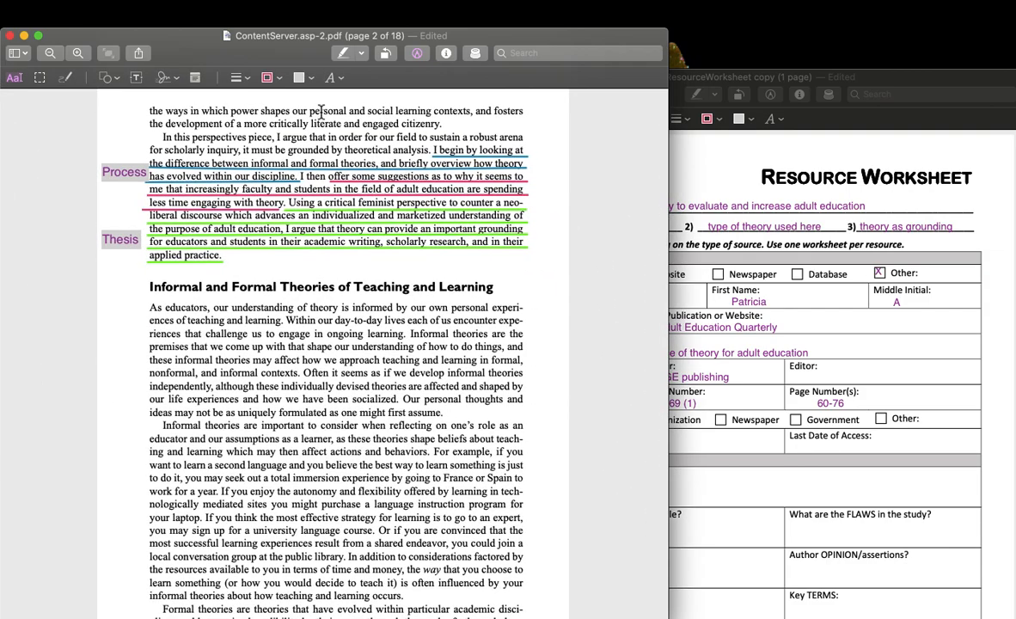
scroll(327, 268, up, 10)
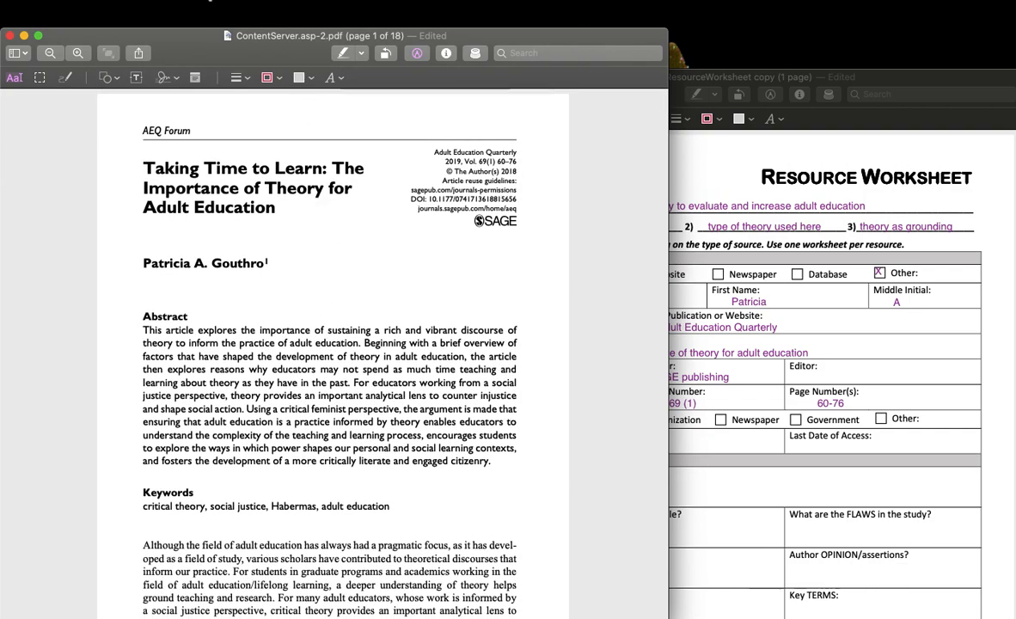
Step: Examine the passages marked Process and Thesis on page 61 of the annotated article
drag(198, 38, 191, 14)
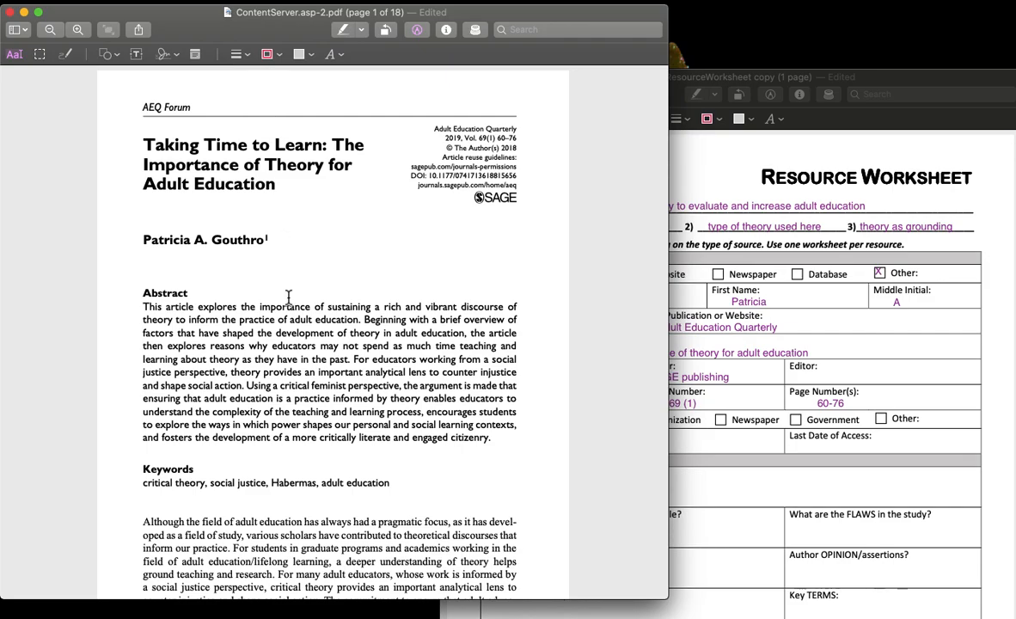
scroll(306, 352, down, 5)
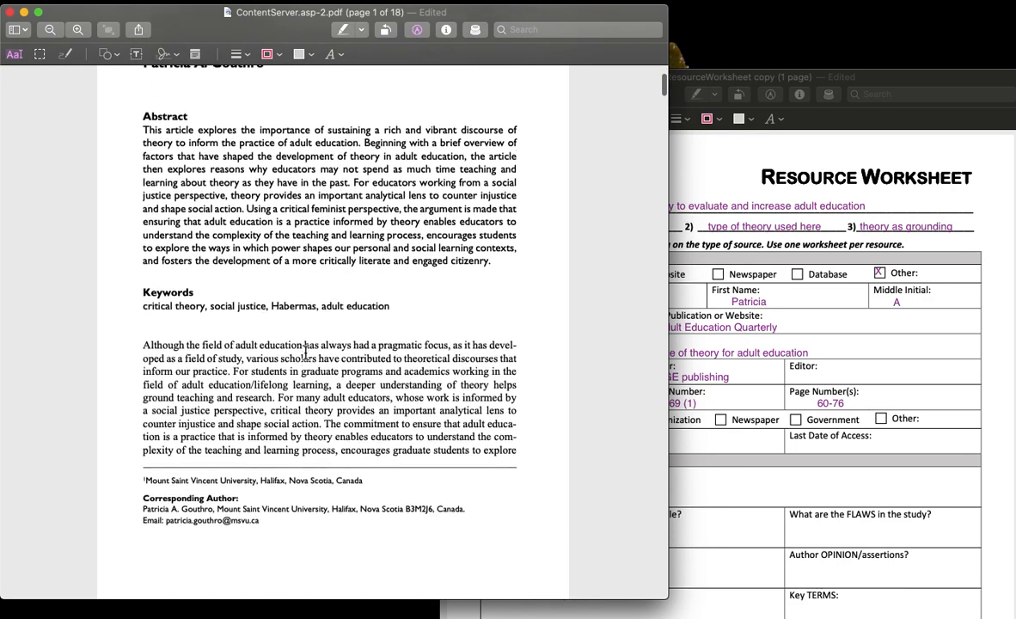
scroll(306, 353, down, 7)
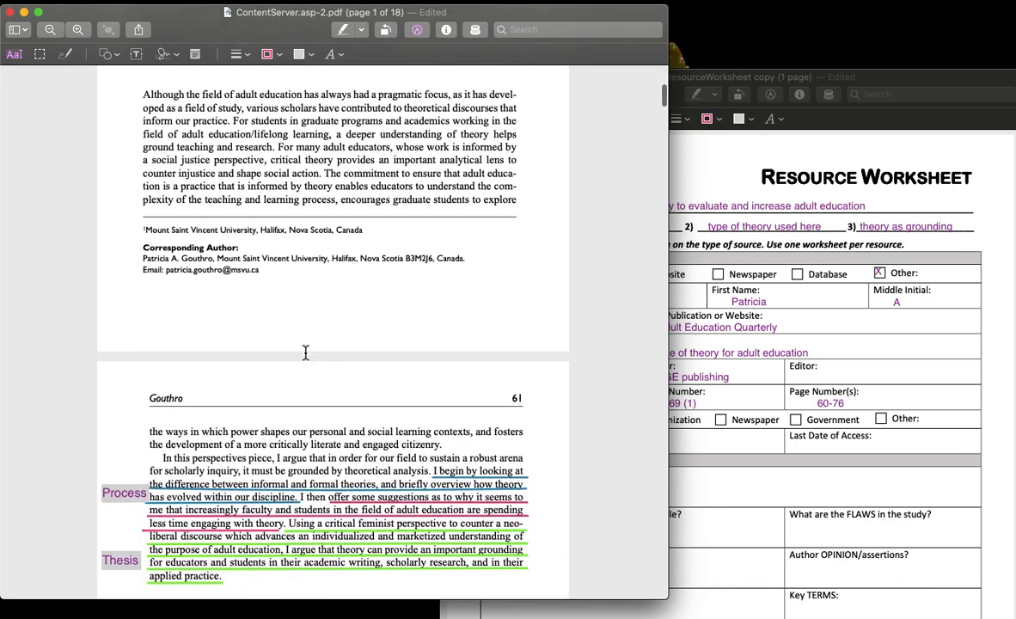
scroll(305, 353, down, 3)
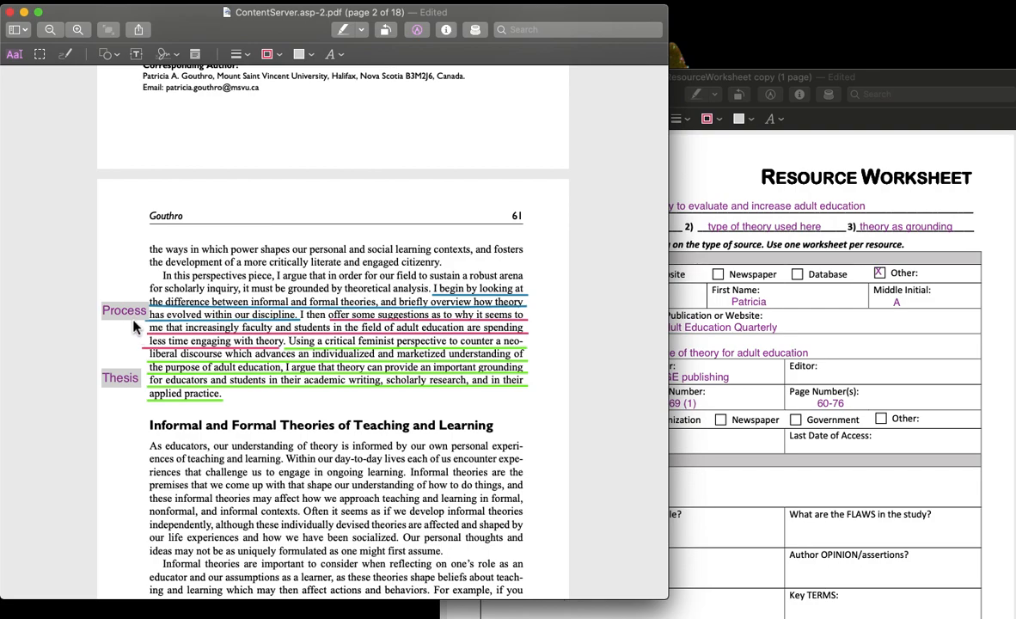
Step: Bring the resource worksheet to the front and review its paper topic and the Article Information questions through the final one
click(774, 325)
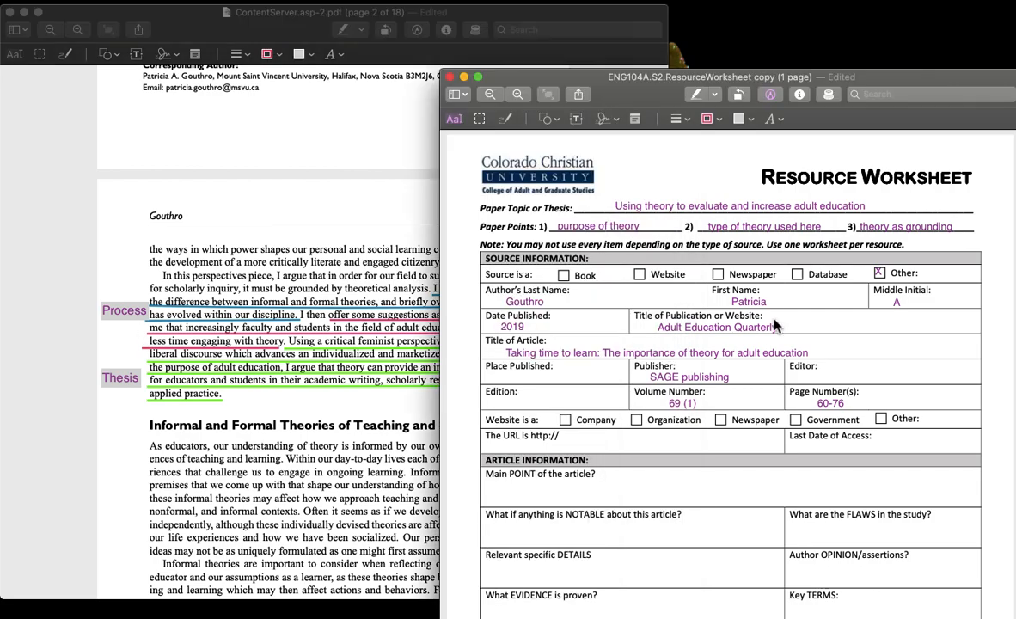
click(668, 214)
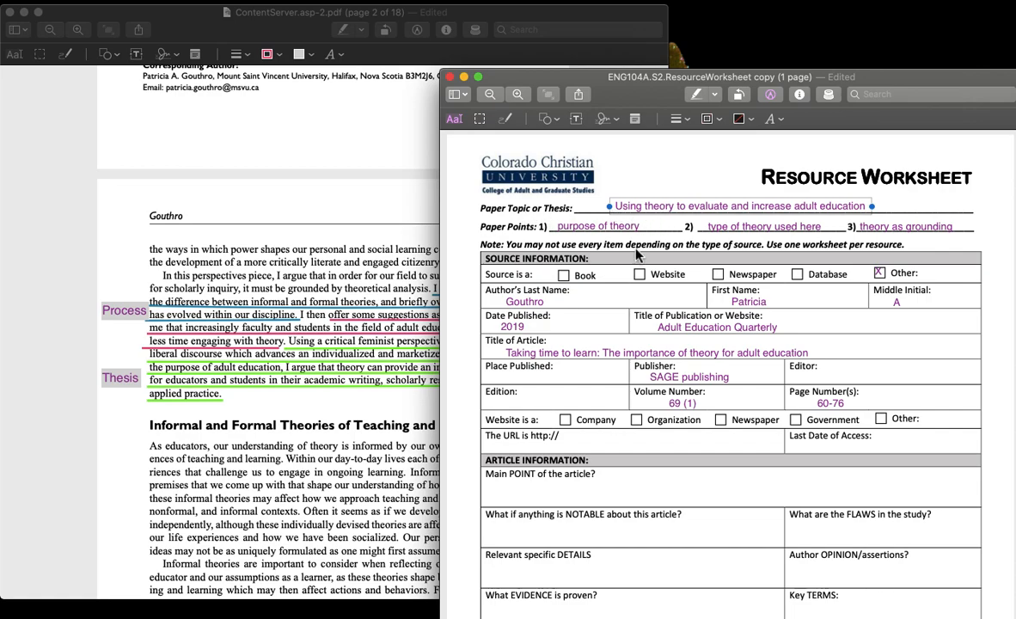
scroll(524, 402, down, 3)
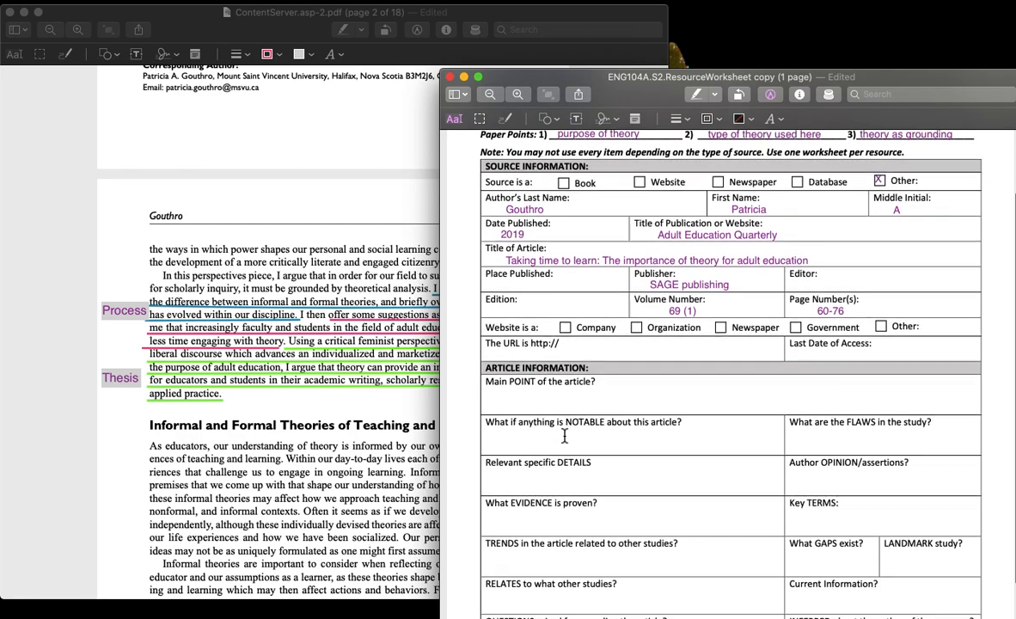
scroll(564, 436, down, 3)
scroll(564, 436, down, 2)
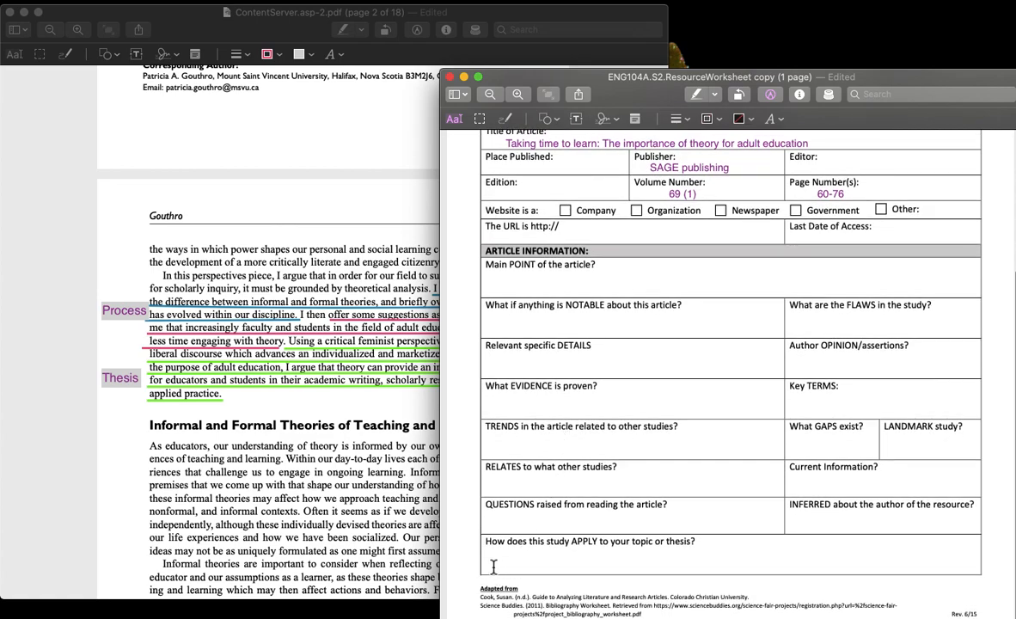
scroll(559, 412, up, 7)
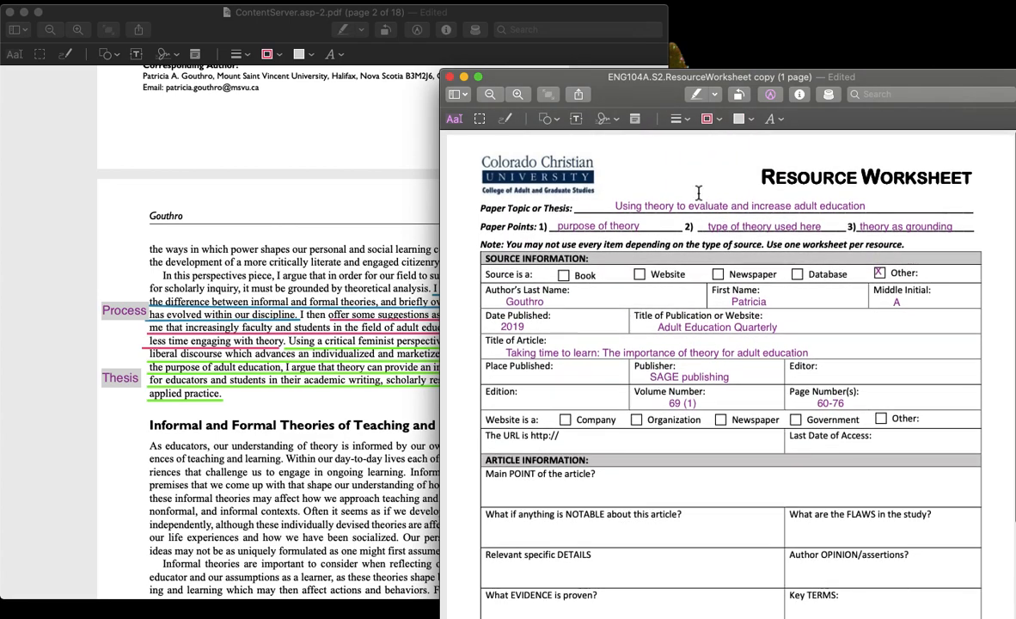
Step: Duplicate the Paper Topic text box into the "Main POINT of the article?" field and replace its text with "THESIS:"
click(695, 206)
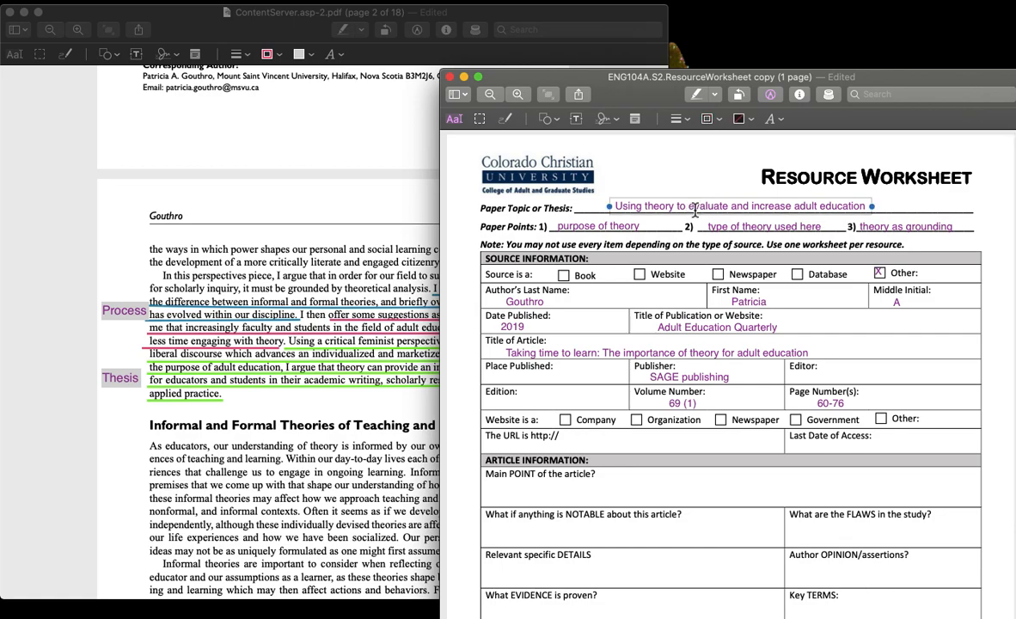
key(super+v)
mouse_move(673, 220)
mouse_down()
mouse_move(564, 345)
mouse_move(567, 494)
mouse_up()
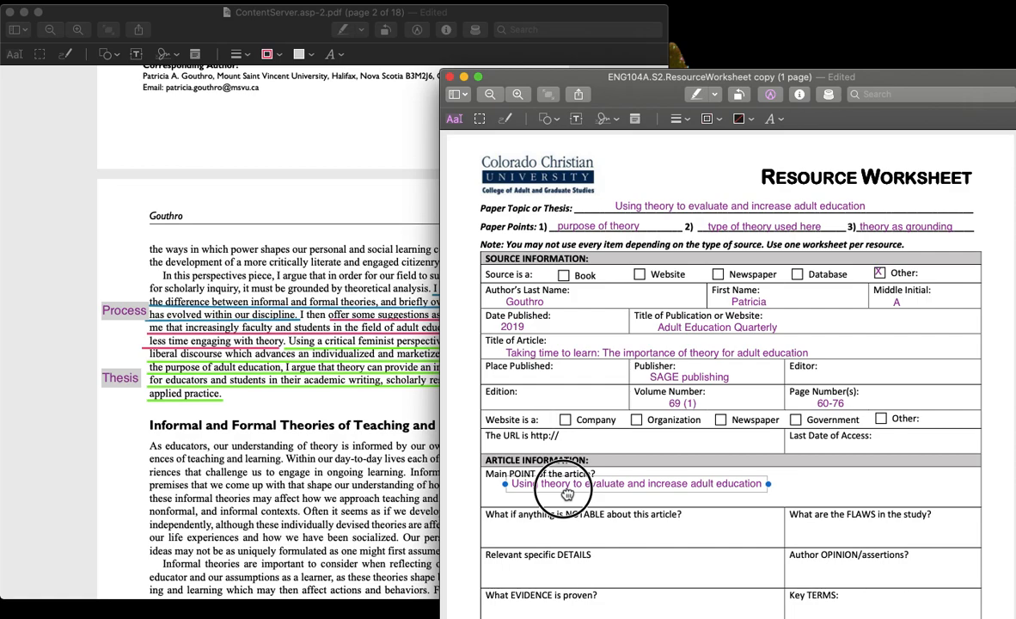
click(565, 490)
triple_click(560, 484)
text(THESIS:)
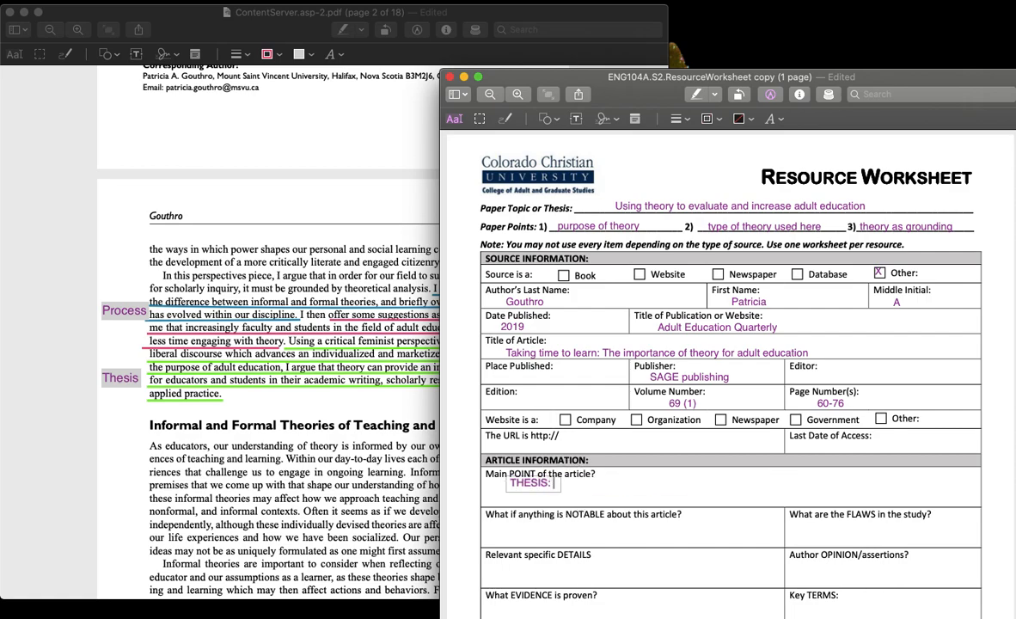
Step: Arrange the article beside the worksheet and extend the main point entry with "Using a critical feminist perspective to counter..."
drag(508, 12, 406, 7)
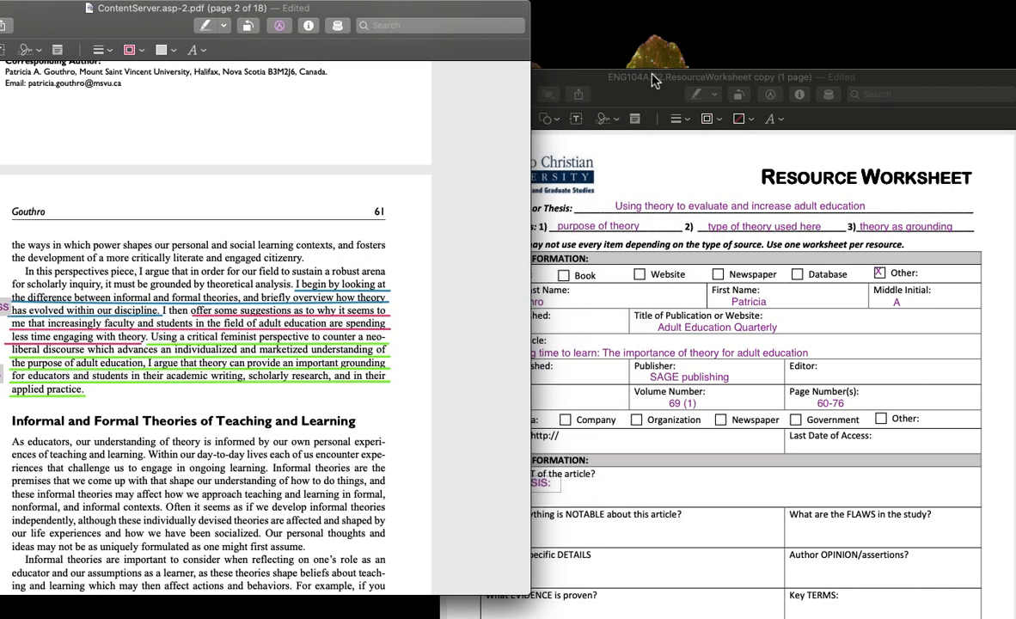
drag(650, 80, 651, 47)
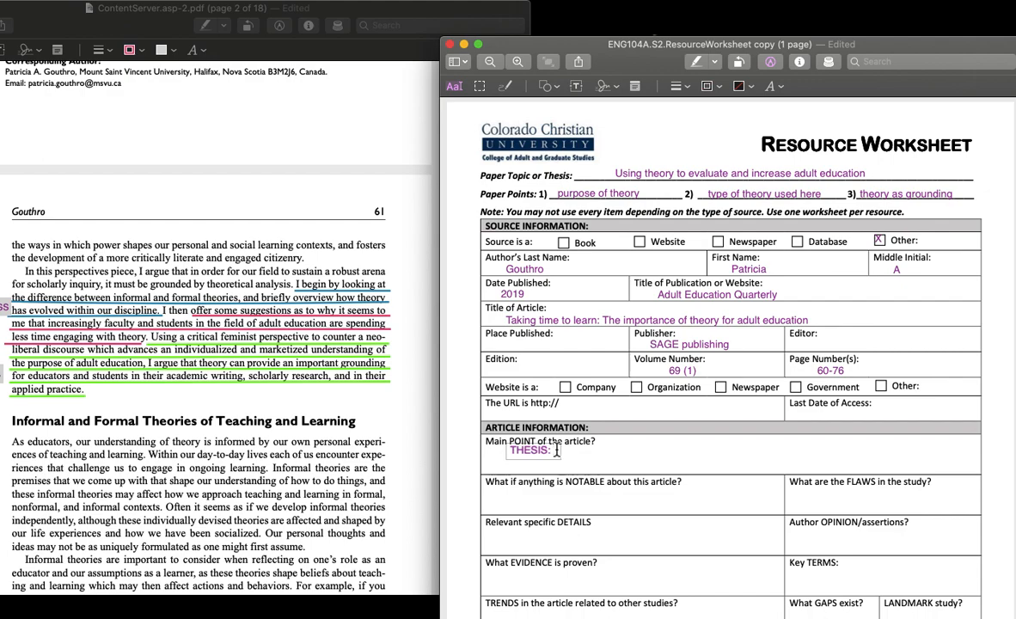
text(Using criti)
key(BackSpace)
key(BackSpace)
key(BackSpace)
text(a critical )
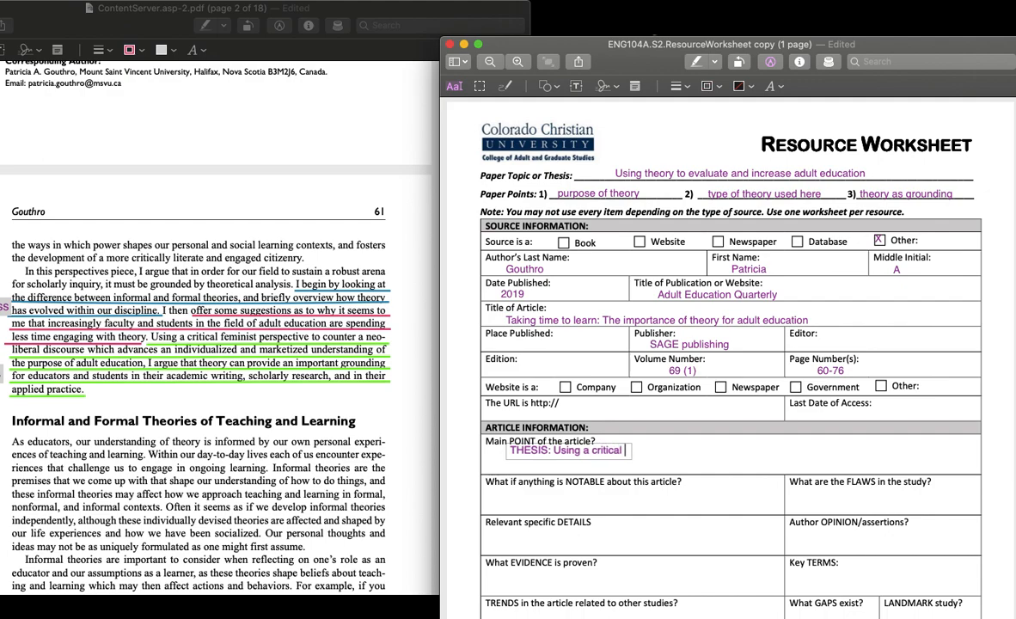
text(feminist perspecti)
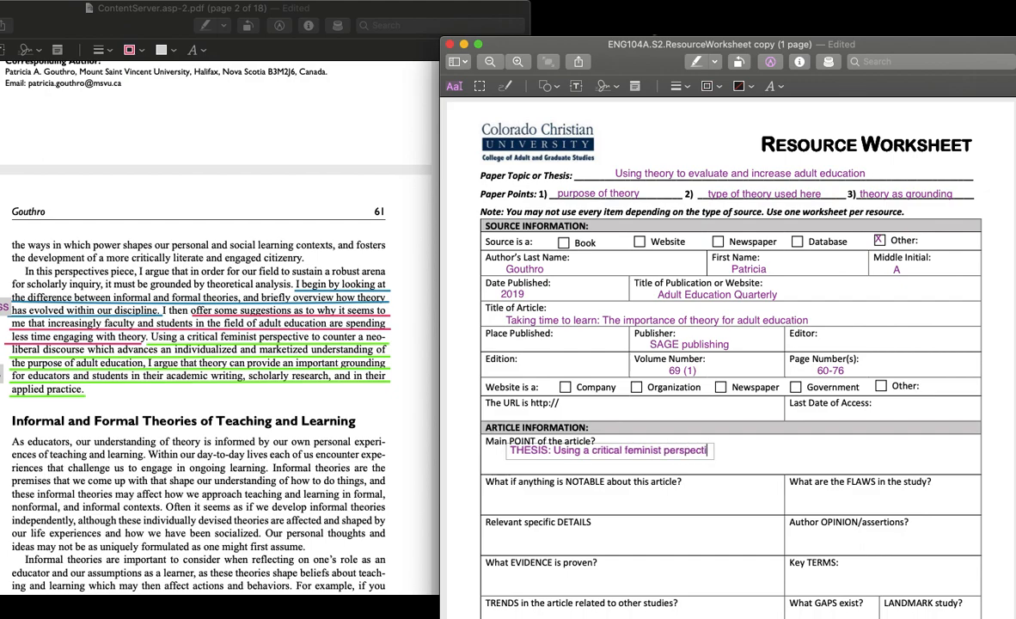
text(ve to counter)
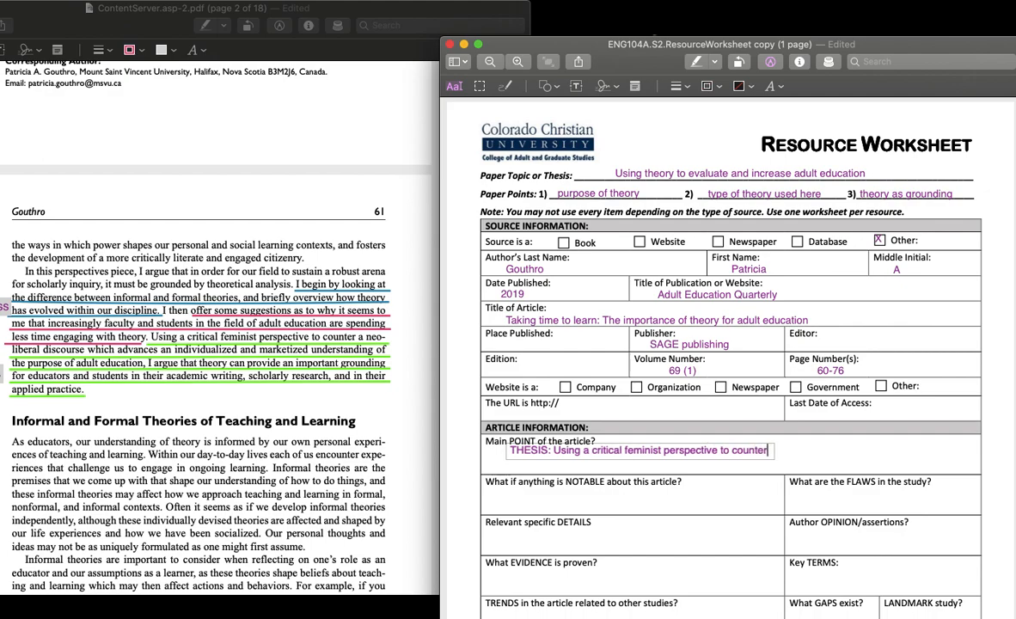
text(...)
Step: Duplicate the THESIS text box and place the copy under "How does this study APPLY to your topic or thesis?"
drag(646, 60, 646, 30)
scroll(646, 368, down, 3)
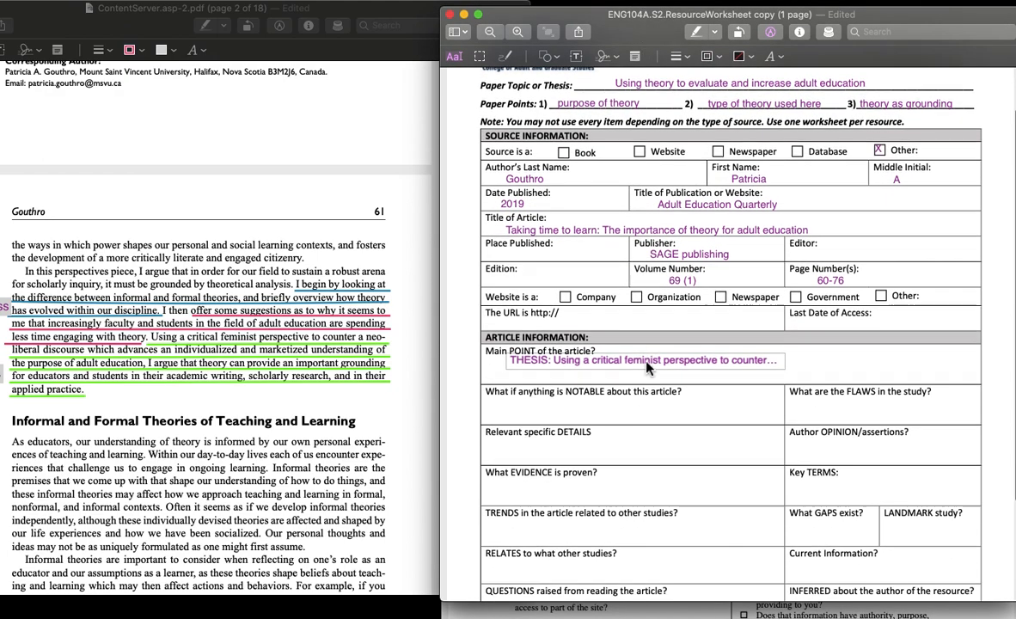
scroll(657, 410, down, 4)
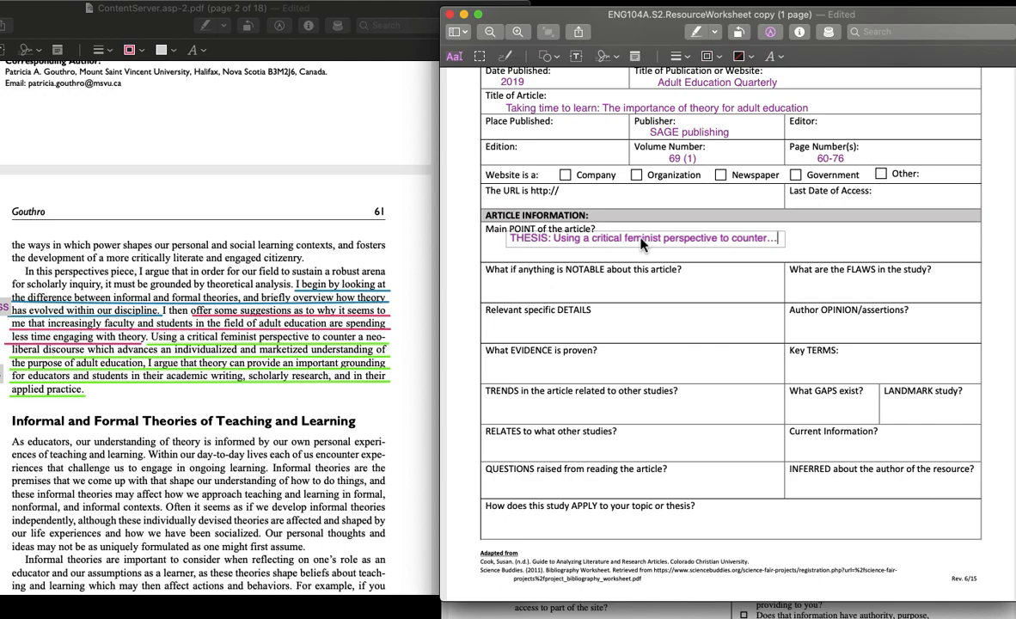
click(626, 261)
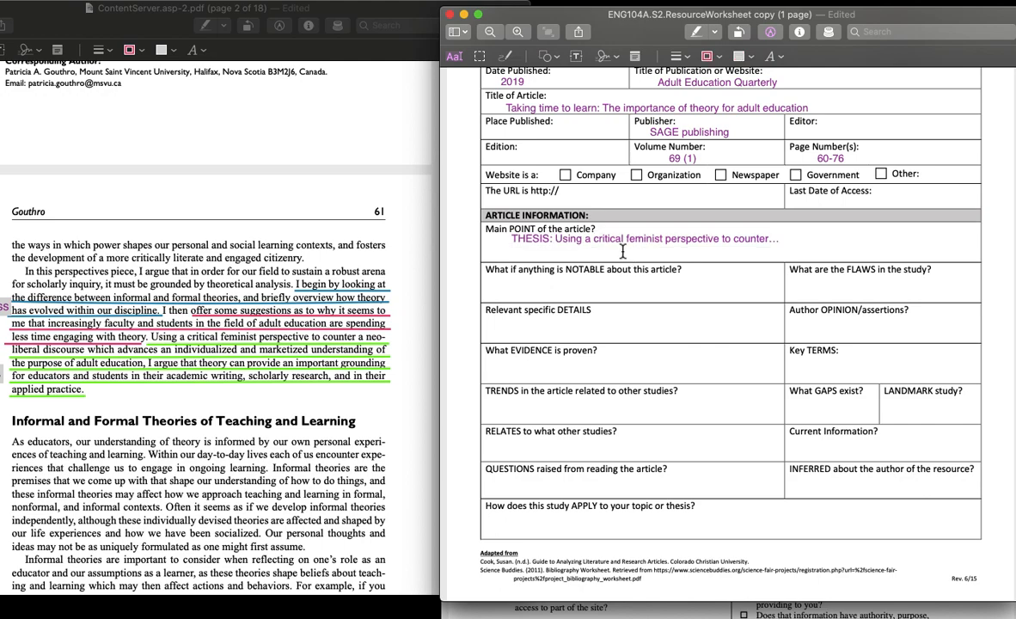
click(621, 245)
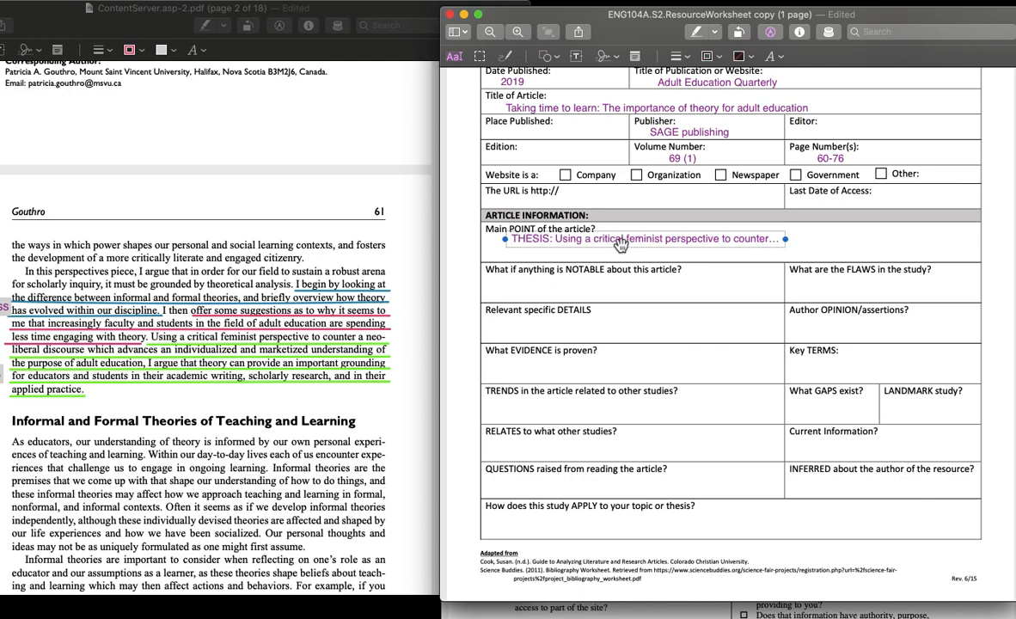
mouse_move(612, 242)
mouse_down()
mouse_move(551, 344)
mouse_move(590, 520)
mouse_up()
Step: Replace the copied text in the APPLY field with "Hey, this didn't work for TODAY, but"
click(577, 520)
key(super+a)
text(H)
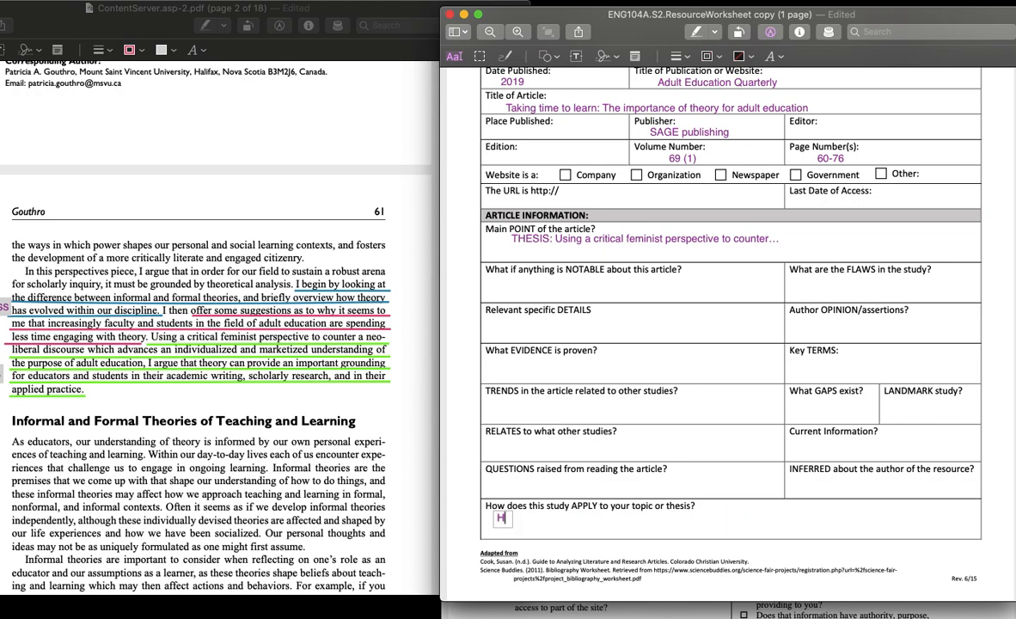
text(ey, this didn't for)
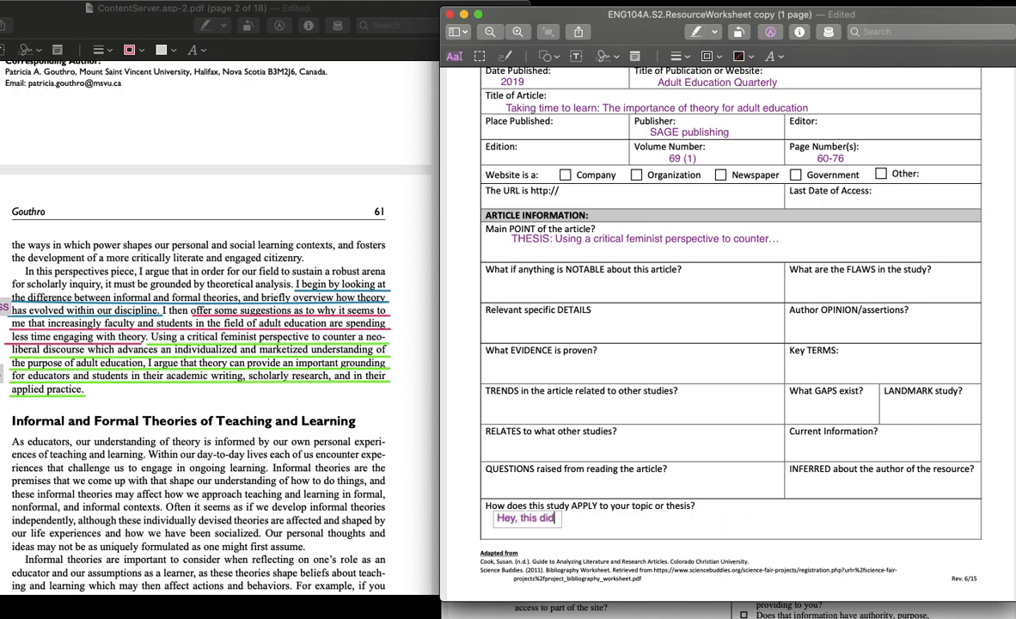
key(BackSpace)
key(BackSpace)
key(BackSpace)
text(work for TODAY, but)
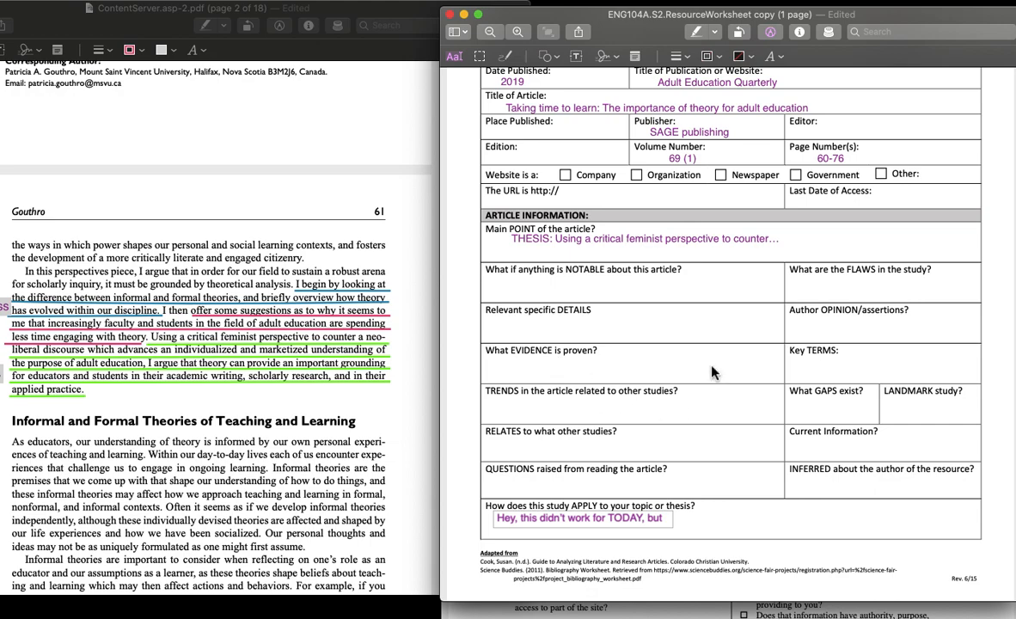
Step: Continue the answer with "there are some neat concepts that could apply to a paper on theory and when I'm ready to use theory."
text(there are some neat concepts that could to)
key(BackSpace)
key(BackSpace)
key(BackSpace)
text(aplly)
key(BackSpace)
key(BackSpace)
key(BackSpace)
text(ply to a paper on )
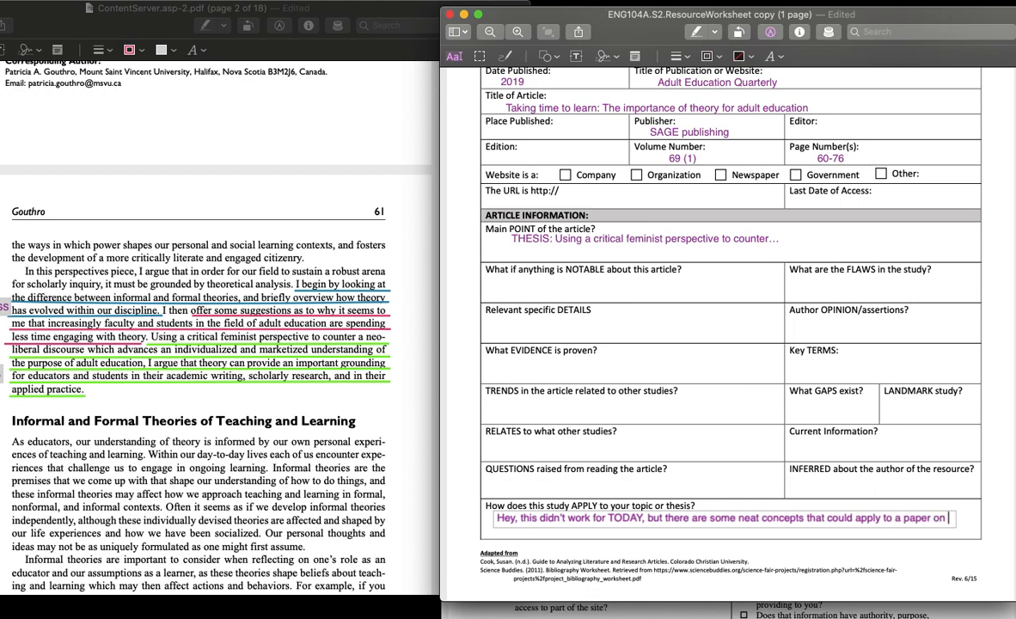
text(theory and wh)
text(en I'm ready to us)
text(e theory.)
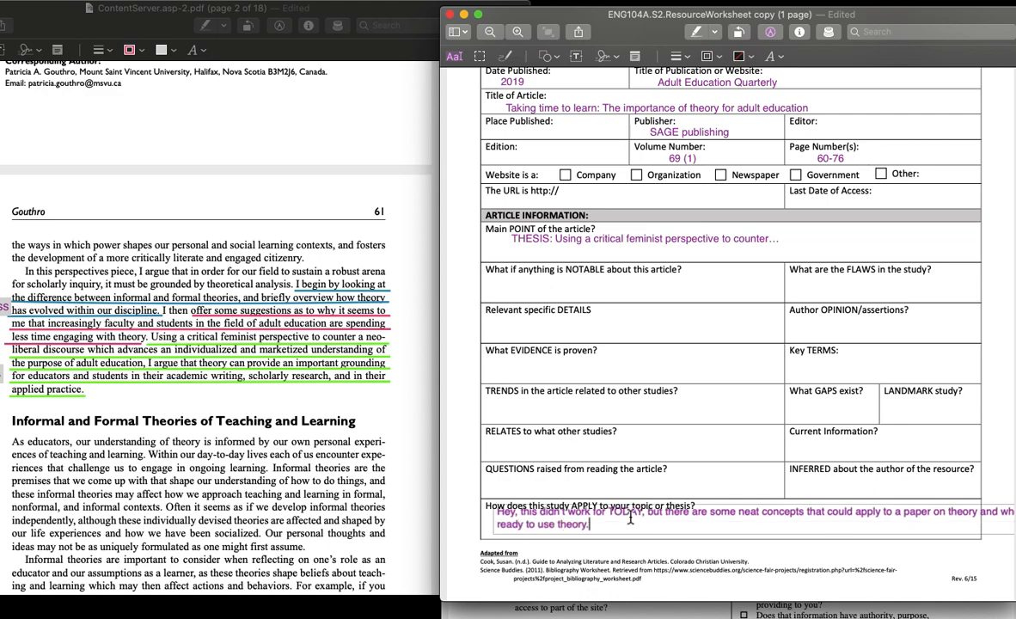
Step: Narrow and reposition the answer's text box so it wraps onto two lines inside the APPLY field
click(621, 474)
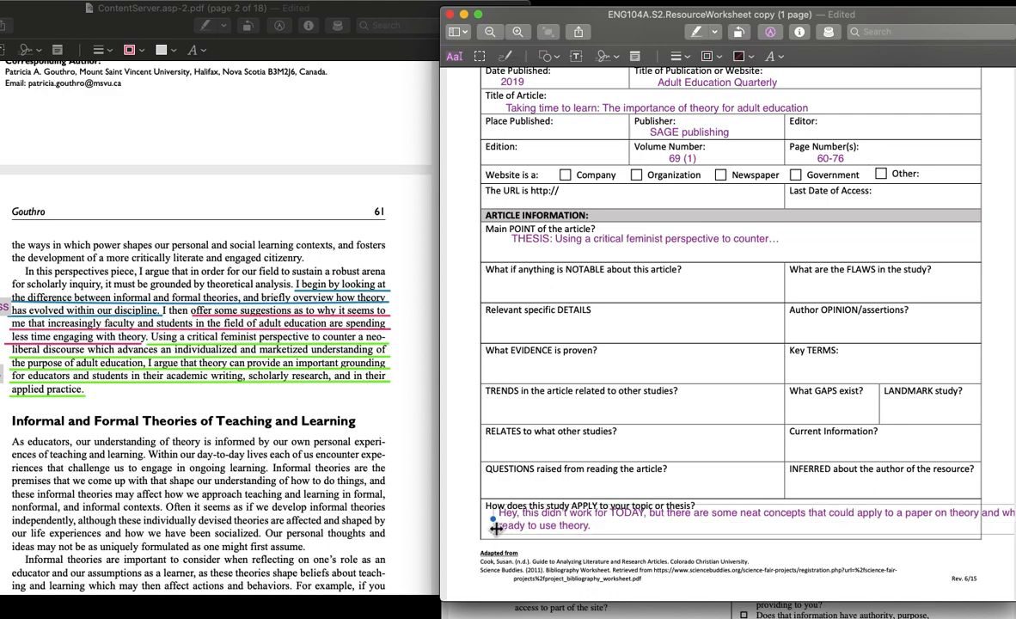
mouse_move(504, 535)
mouse_down()
mouse_move(681, 518)
mouse_move(583, 528)
mouse_up()
click(679, 378)
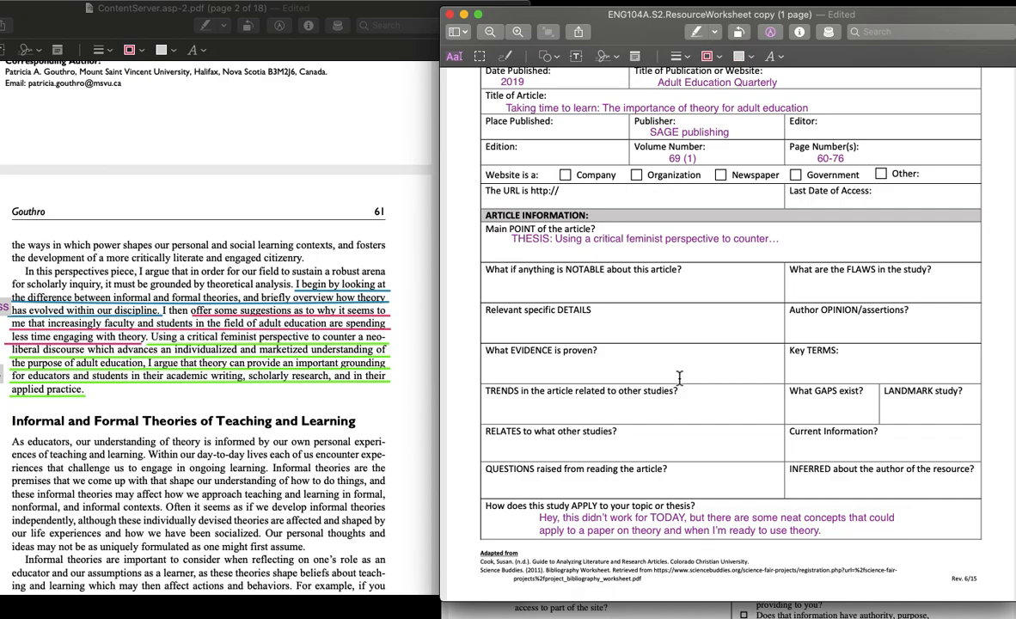
Step: Review the worksheet's entries from the source information through the APPLY answer and return to the top of the page
scroll(679, 378, up, 5)
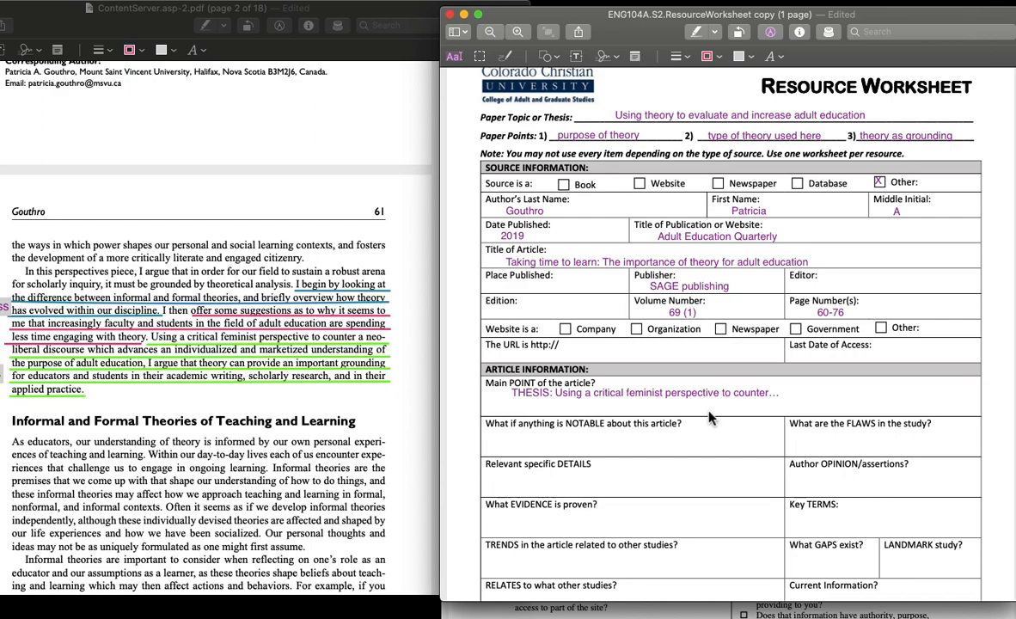
scroll(654, 378, down, 3)
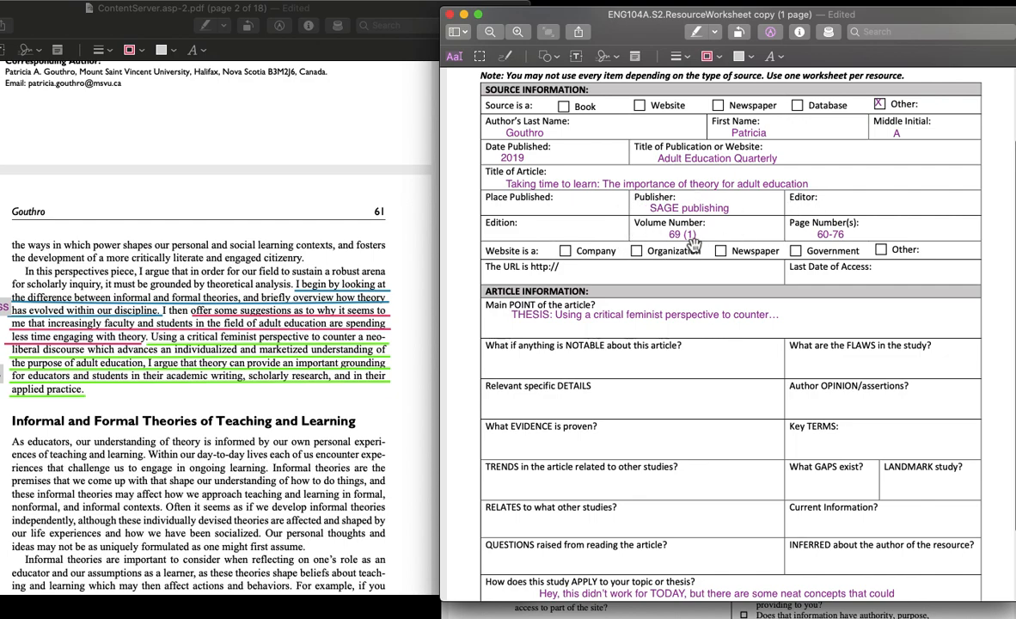
scroll(662, 410, down, 5)
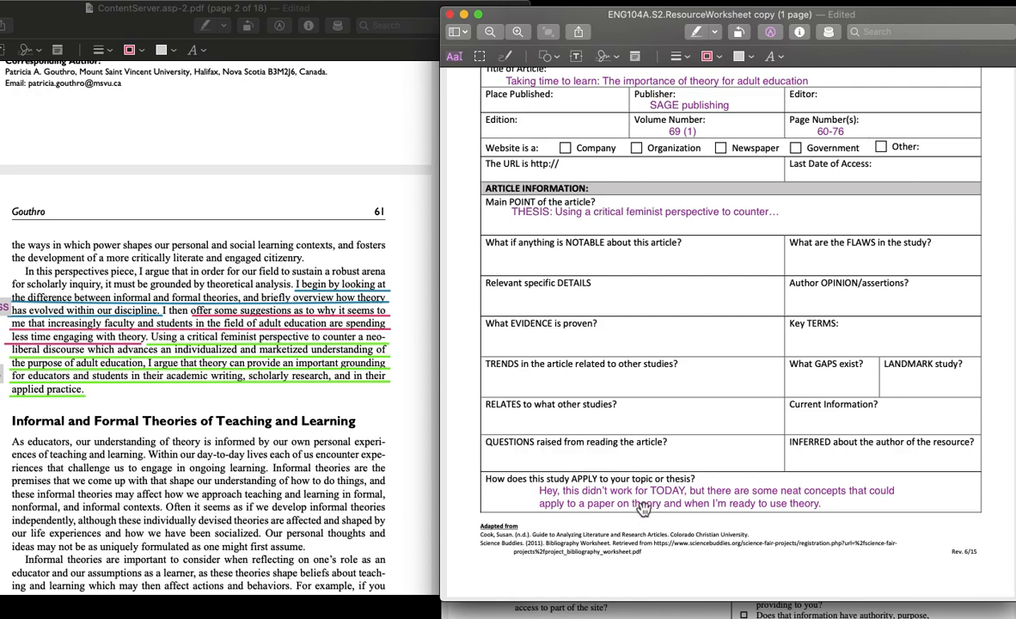
scroll(615, 457, up, 5)
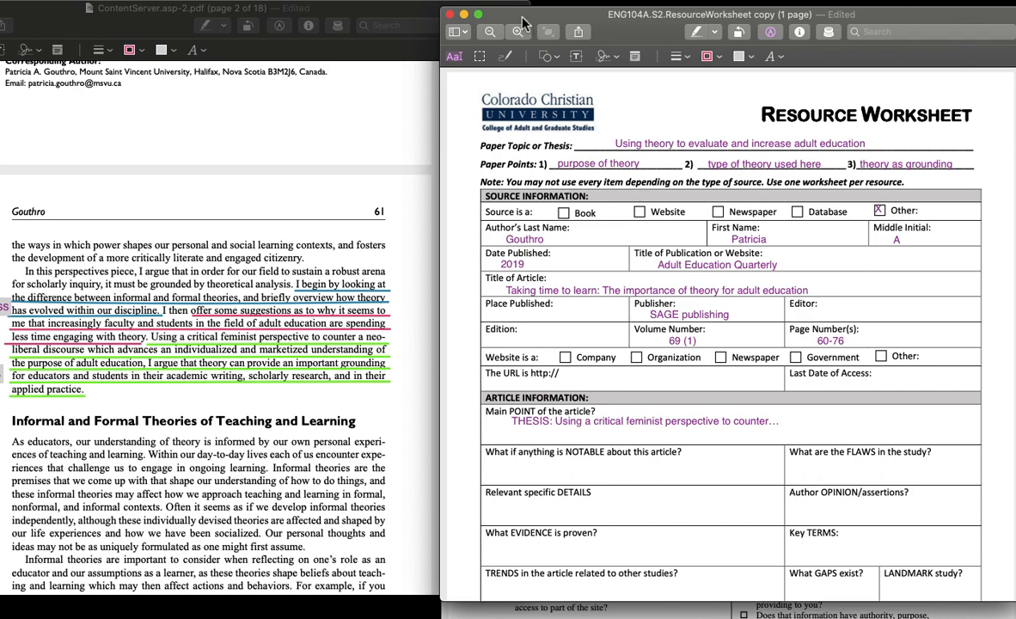
drag(522, 18, 522, 5)
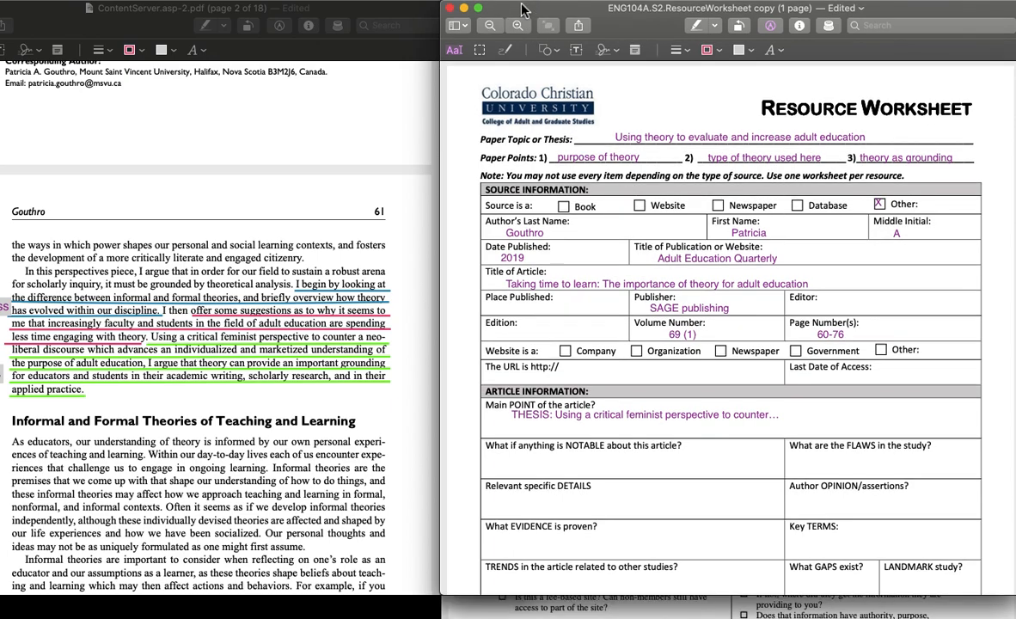